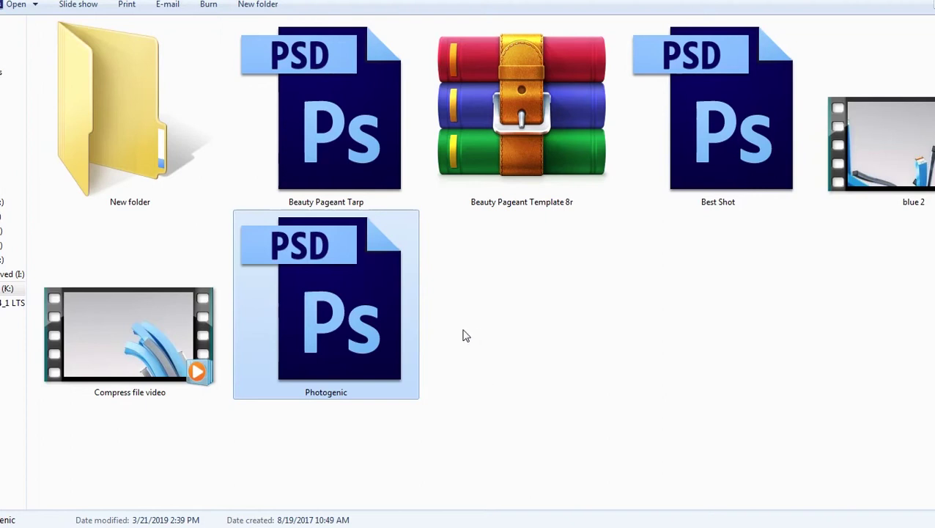
- Open the Beauty Pageant Tarp PSD from the Explorer folder in Photoshop
right_click(499, 284)
double_click(376, 131)
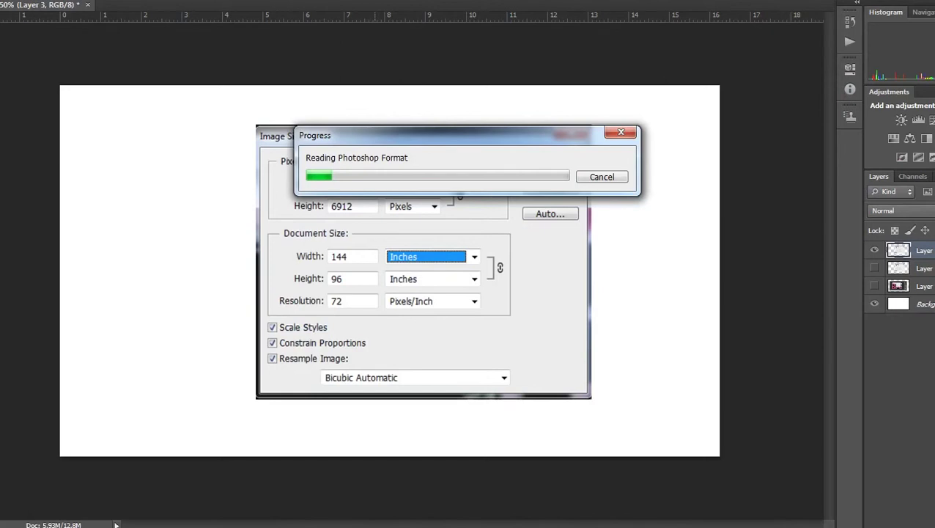
- Move the progress box aside to reveal the 144 × 96 inch, 72 ppi canvas size, then open Start
mouse_move(63, 521)
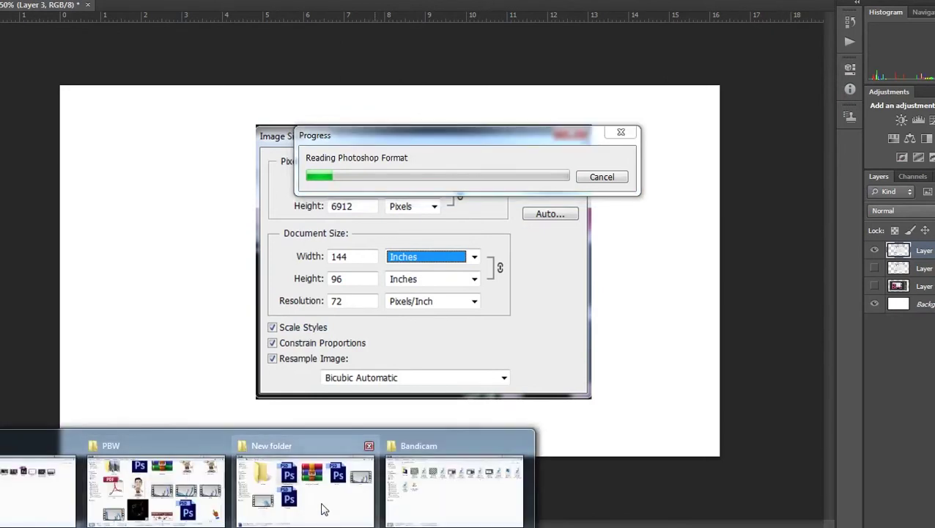
click(323, 506)
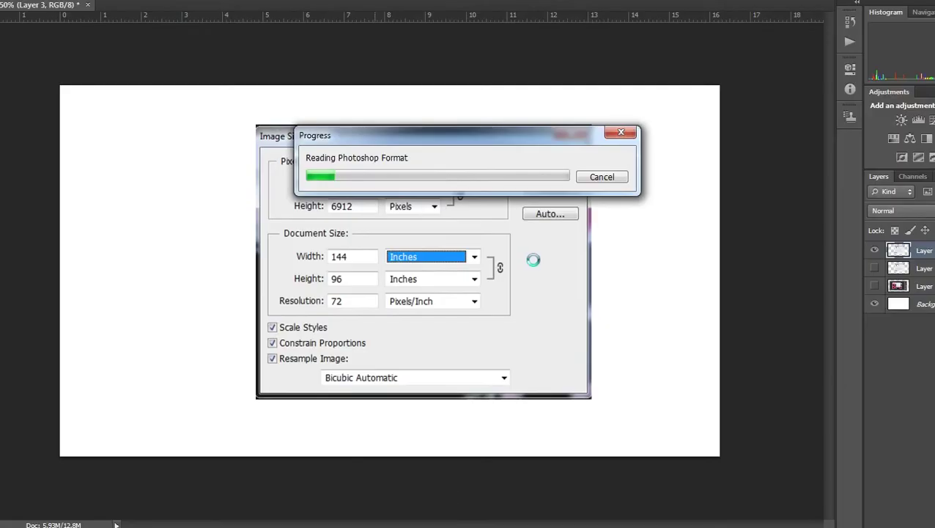
drag(474, 141, 691, 57)
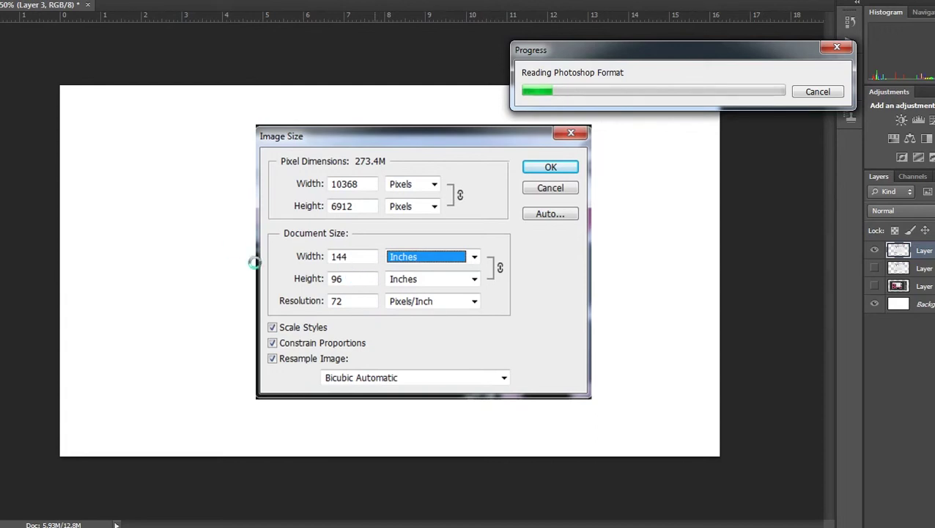
key(super)
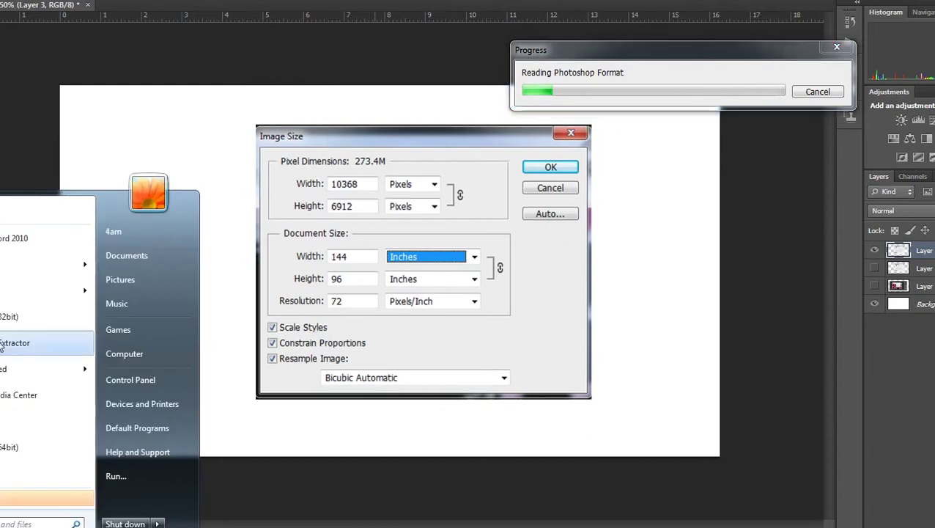
- In Calculator, divide 144 and 96 by 12 to get a 12 × 8 foot tarp
click(6, 214)
drag(442, 234, 644, 177)
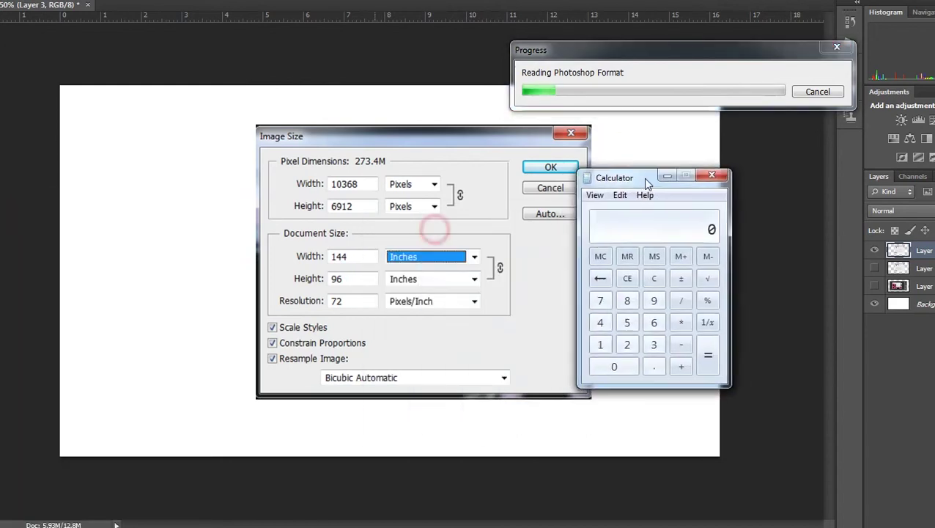
text(144 / 12)
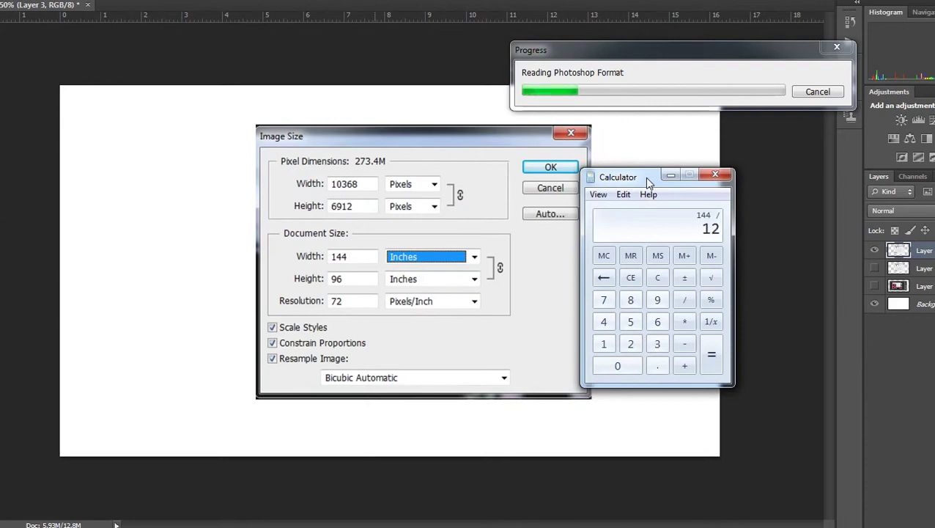
key(Return)
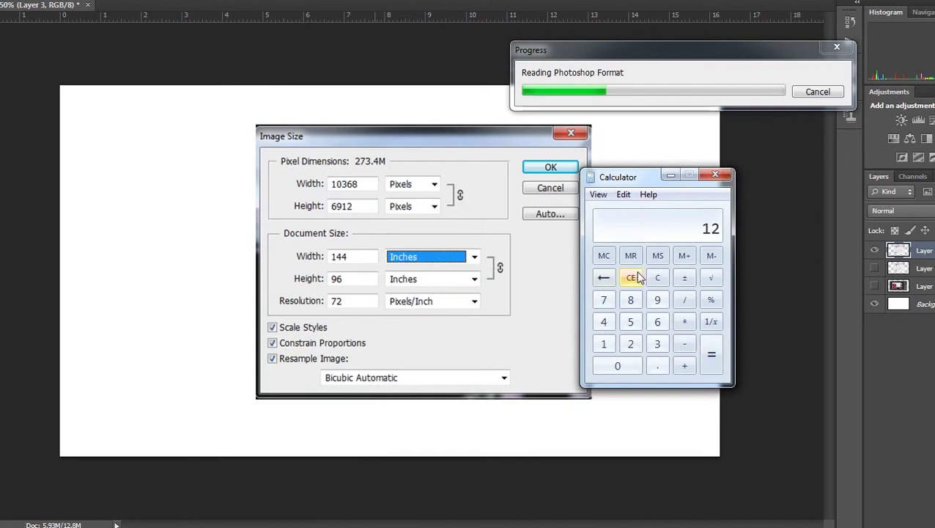
text(96/12)
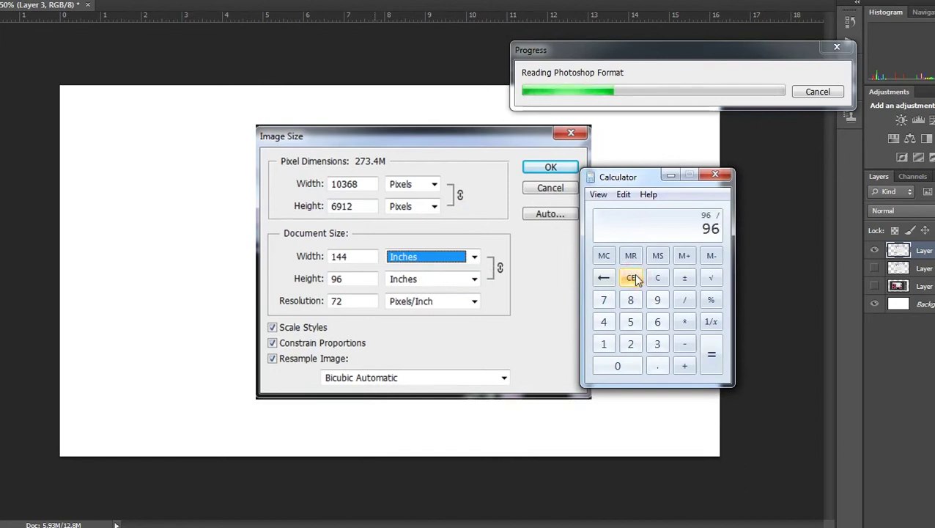
key(Return)
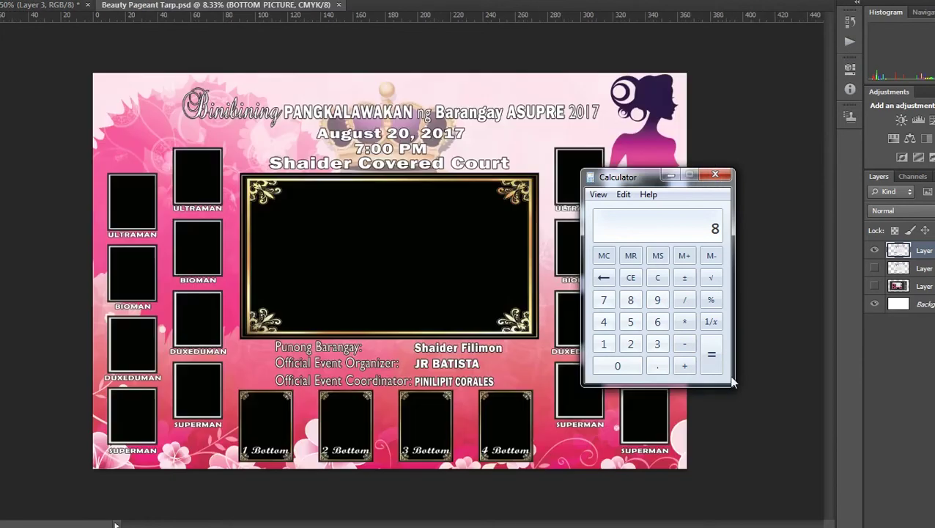
- Close Calculator and toggle the Bottom, far-left, second and third frame-column groups to identify them
click(721, 179)
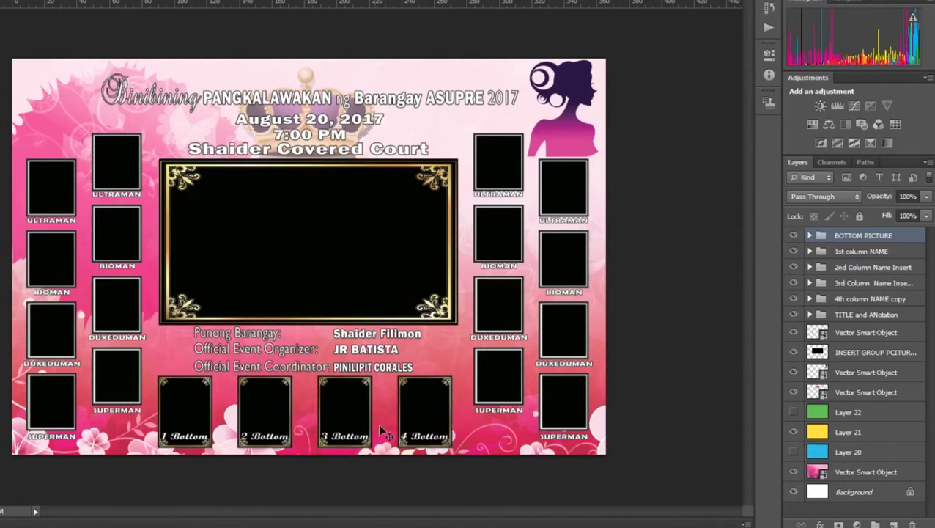
click(793, 235)
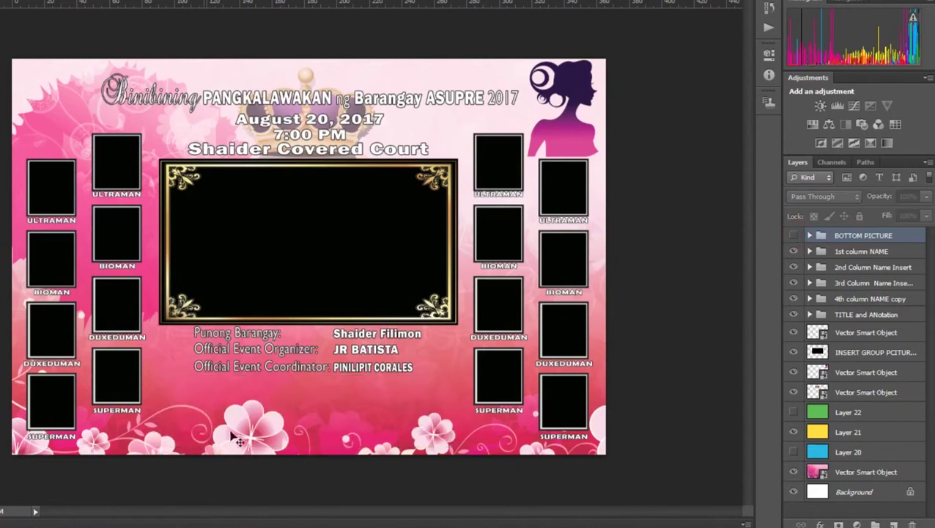
click(794, 236)
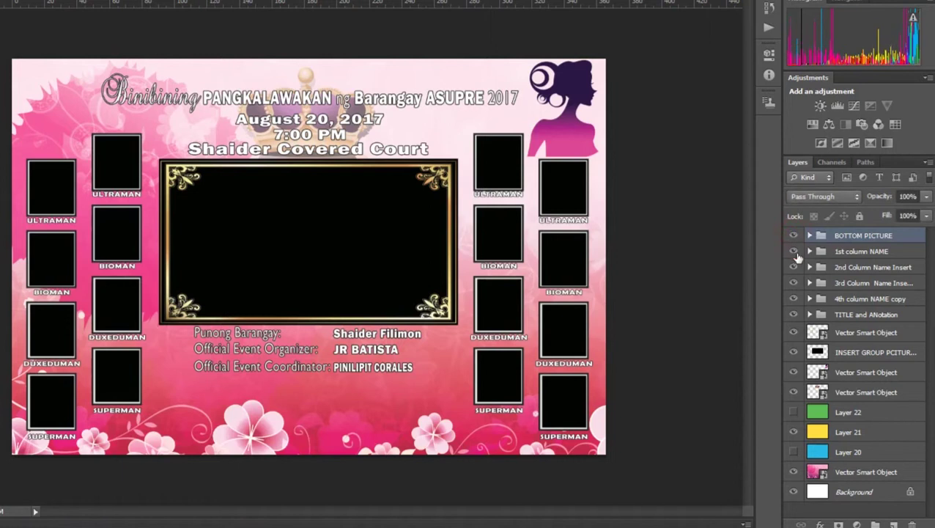
click(794, 252)
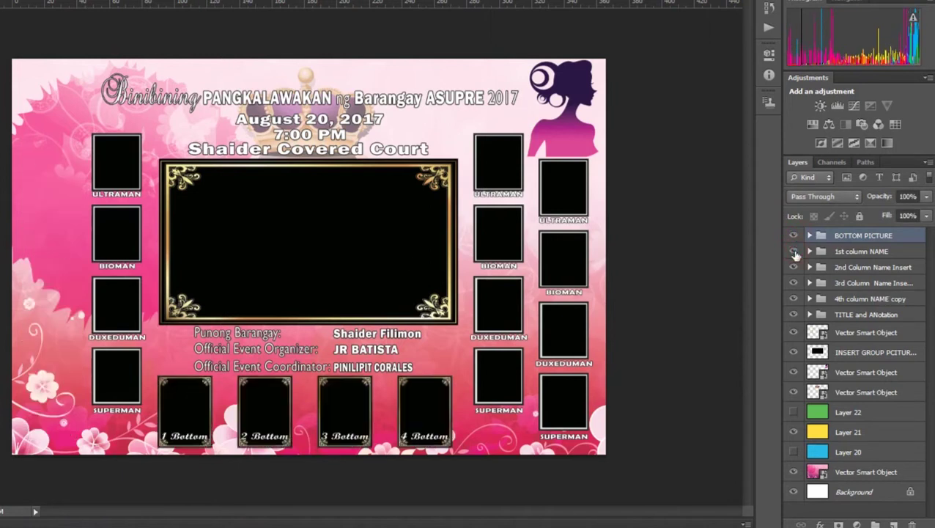
click(794, 251)
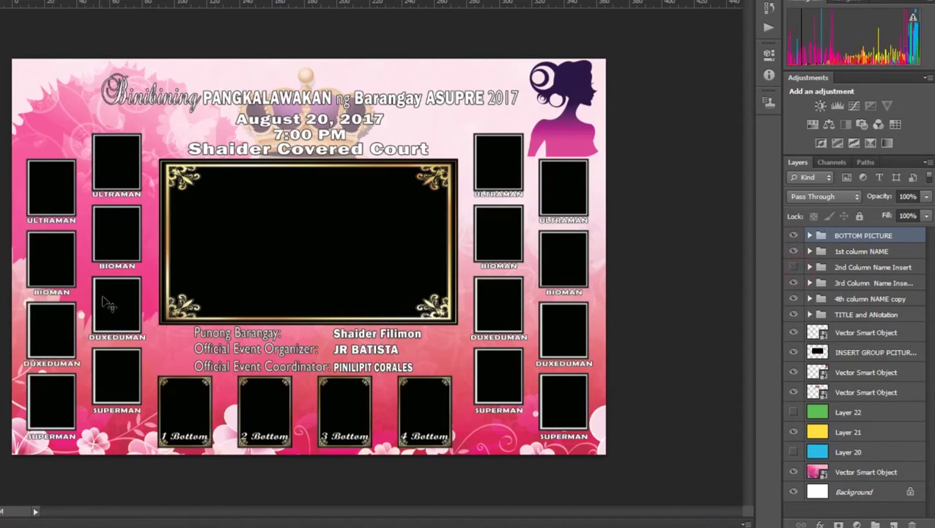
click(795, 266)
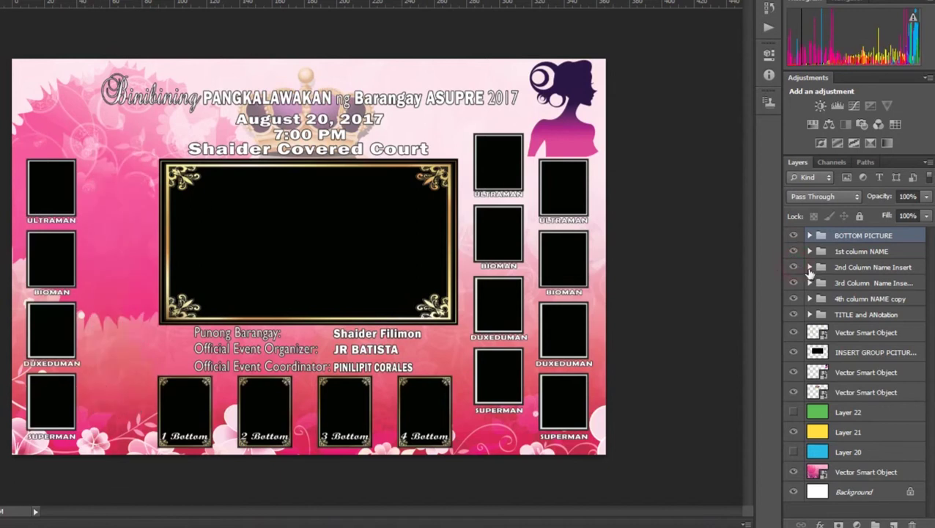
click(794, 267)
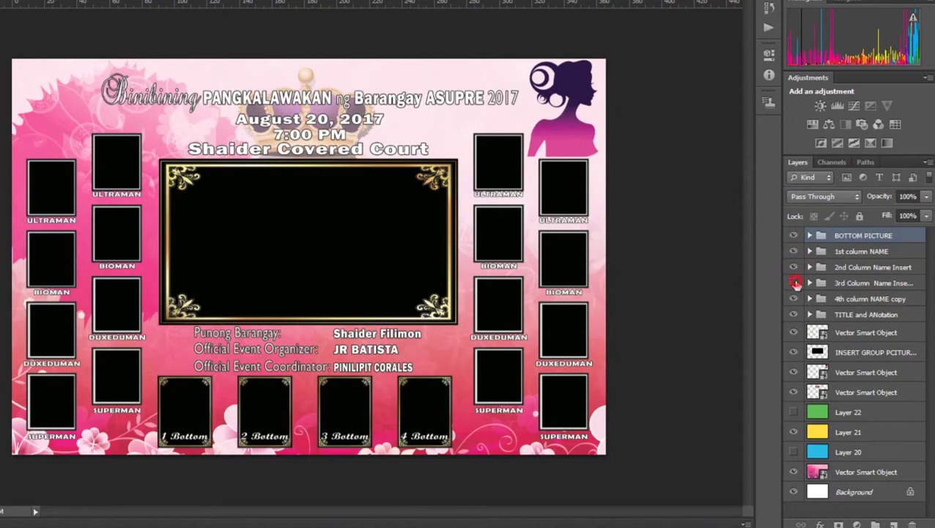
click(793, 283)
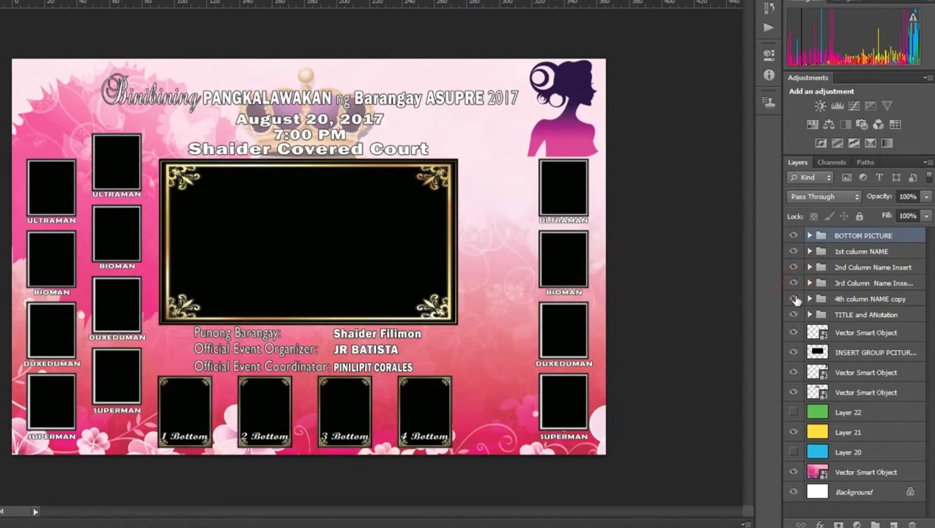
- Toggle the far-right column, title text, gold ornaments and central picture box layers off and on
click(795, 299)
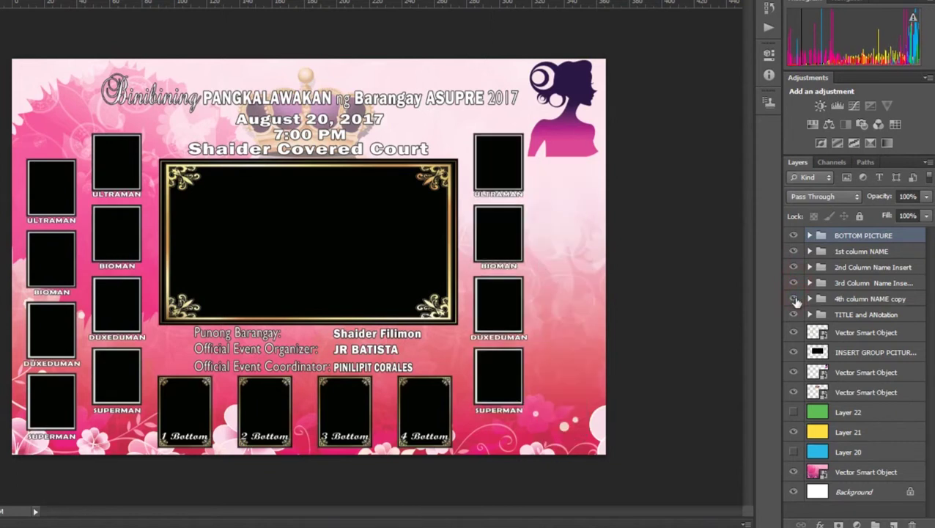
click(794, 299)
click(794, 315)
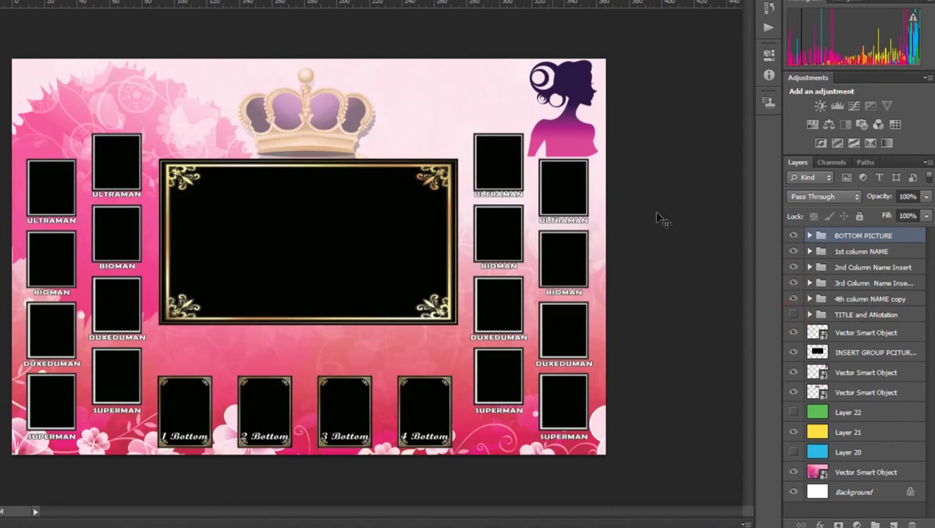
click(793, 315)
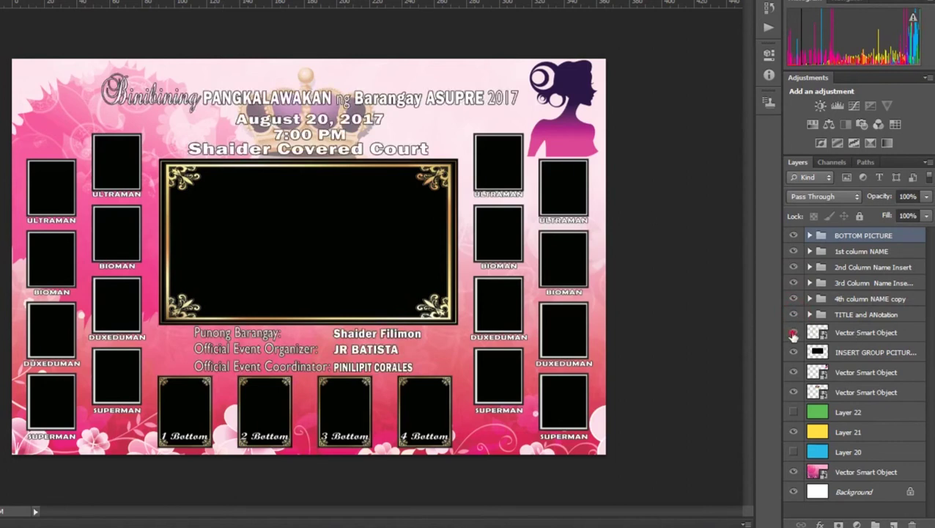
click(794, 333)
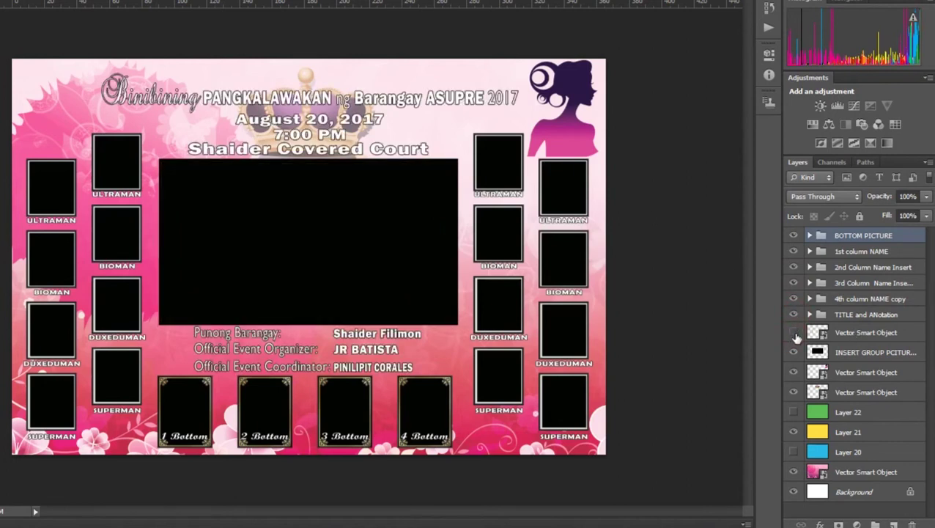
click(794, 333)
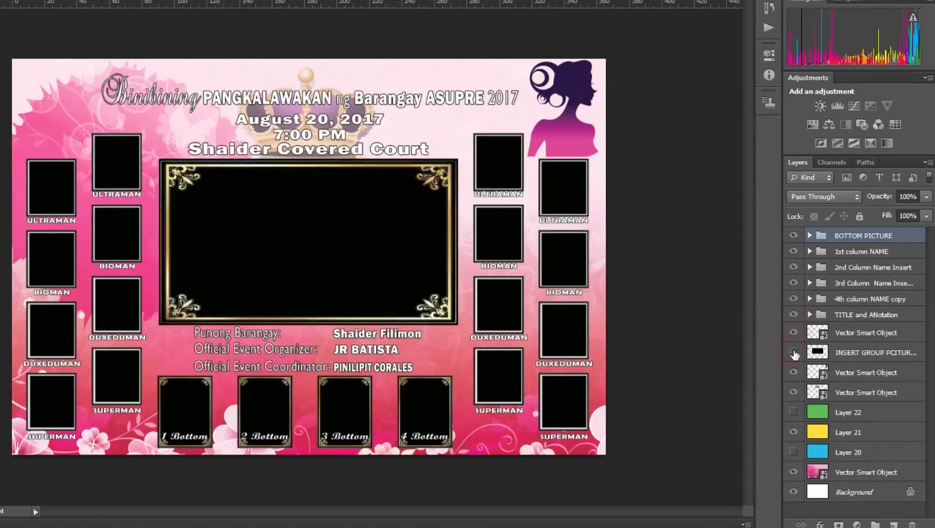
click(794, 353)
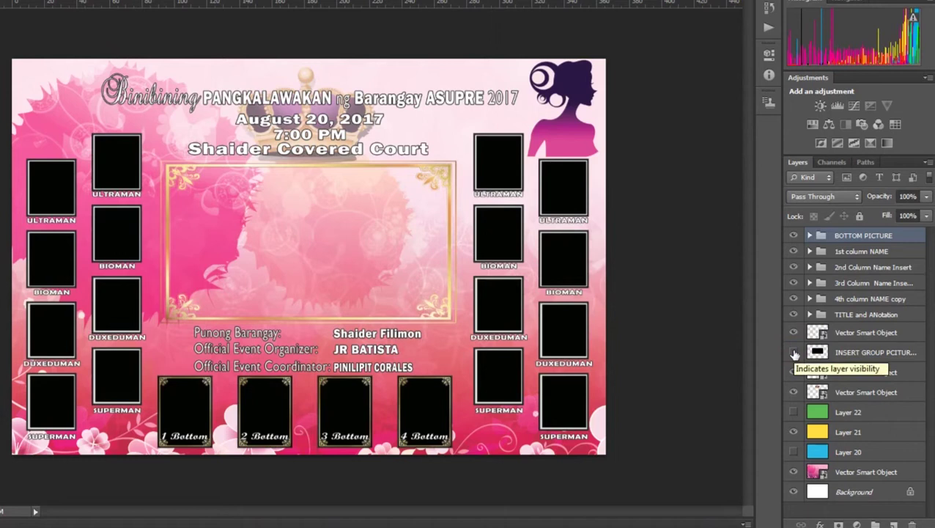
click(794, 353)
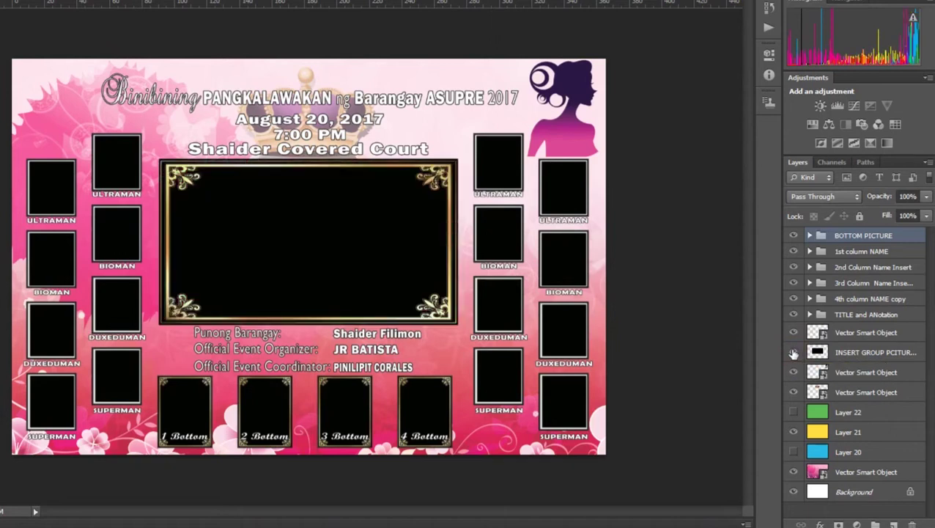
- Switch between background tint layers until the purple tint shows
click(795, 432)
click(794, 413)
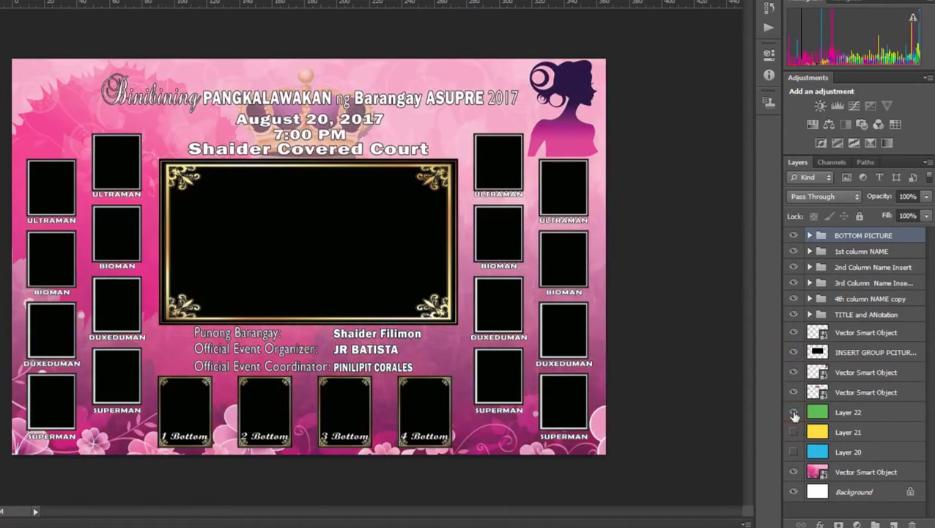
click(794, 450)
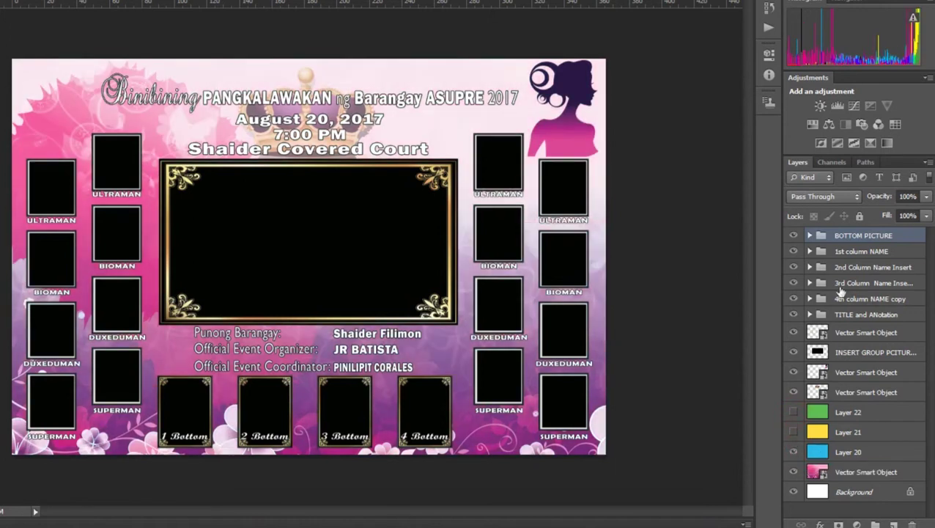
- Expand the title and annotation group and select the pageant title and August 20, 2017 text layers
click(810, 315)
click(810, 315)
click(248, 96)
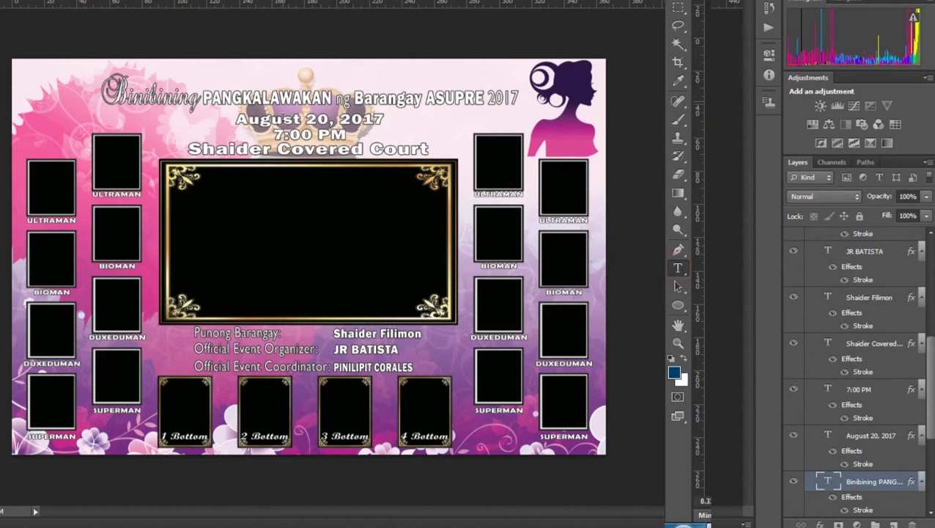
click(282, 121)
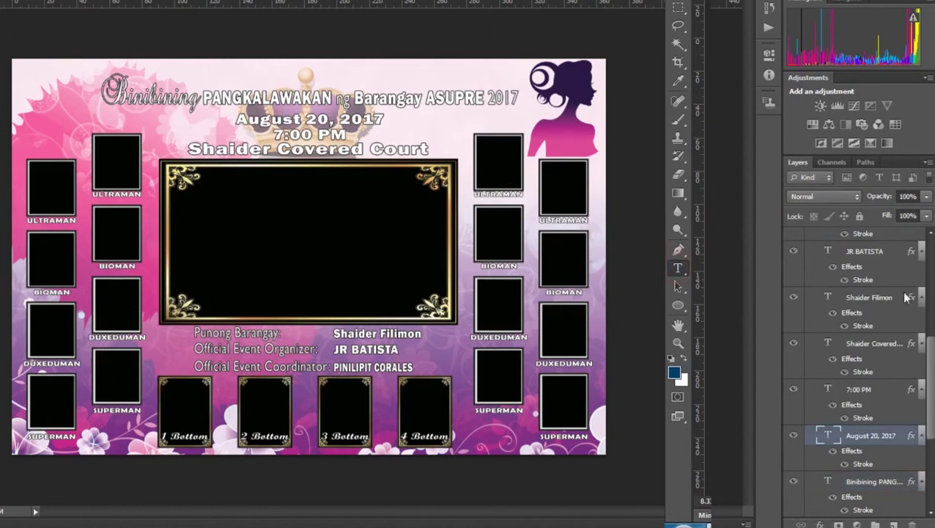
scroll(855, 303, up, 3)
scroll(854, 304, up, 3)
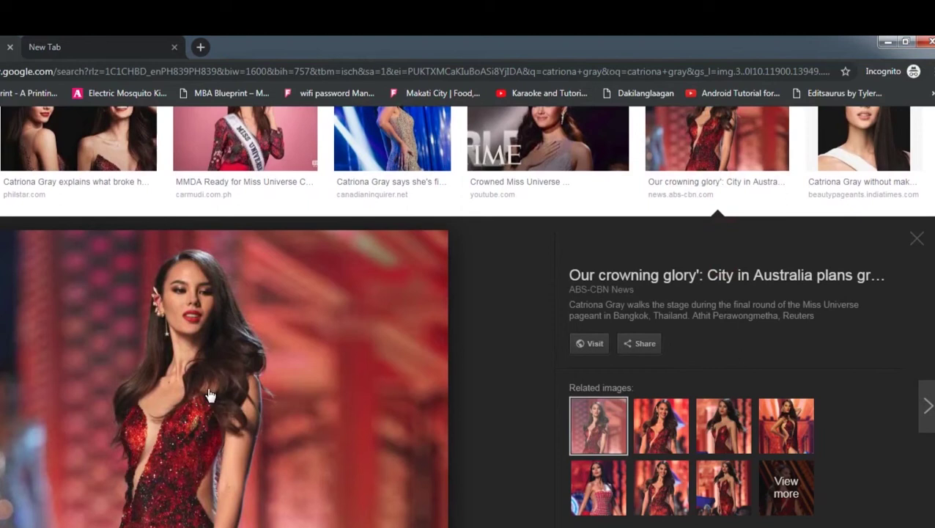
- Copy the red sequined gown contestant image from the Google Images preview
right_click(208, 390)
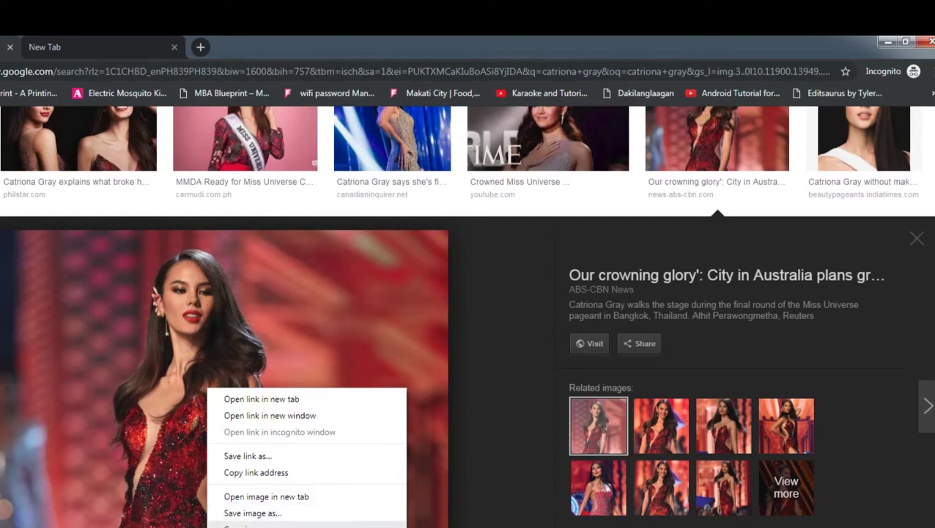
click(249, 525)
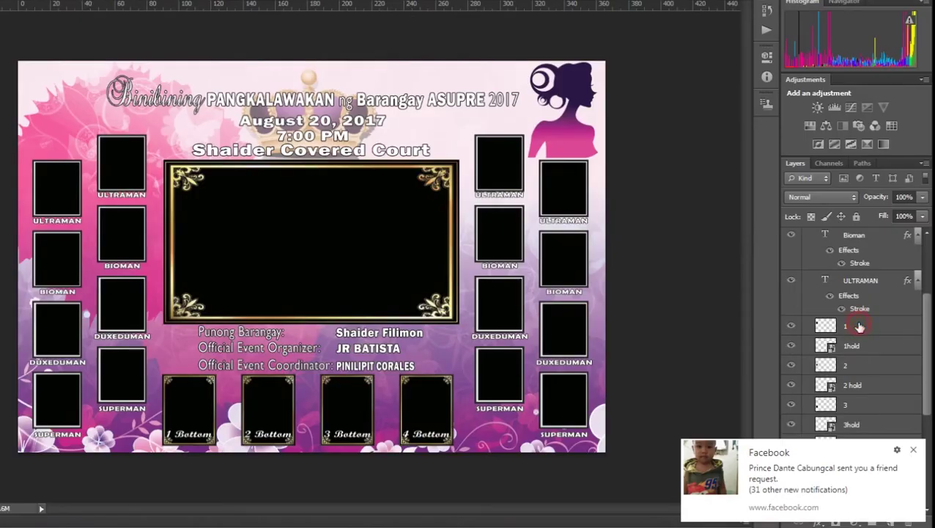
- Select layers 1 and 1hold, then hide the 1hold border of the top-left ULTRAMAN frame
click(857, 327)
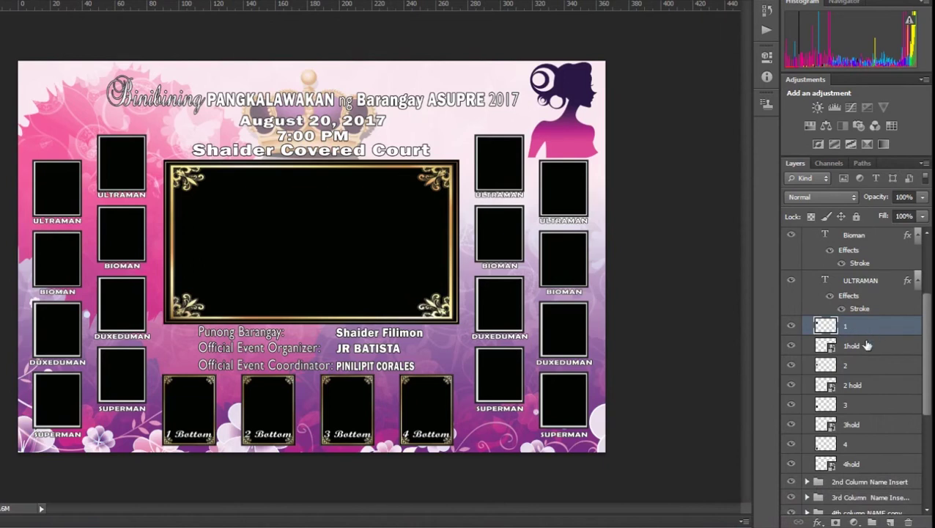
click(871, 348)
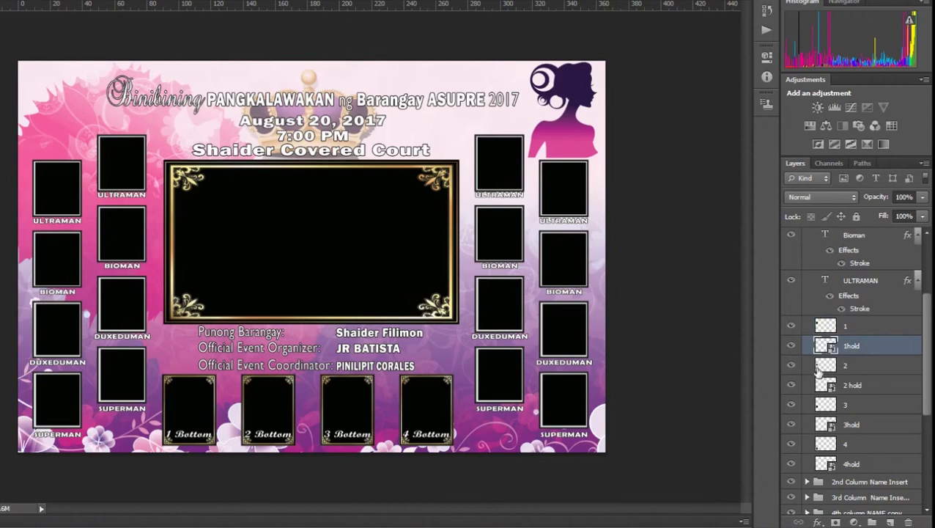
click(792, 346)
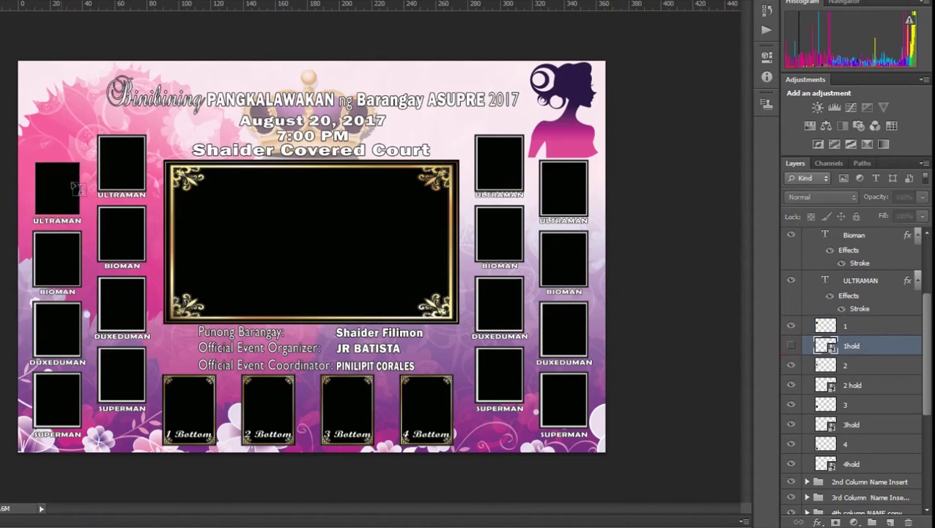
- Paste the contestant photo above layer 1, scale it over the ULTRAMAN frame, and clip it as Layer 23
click(866, 327)
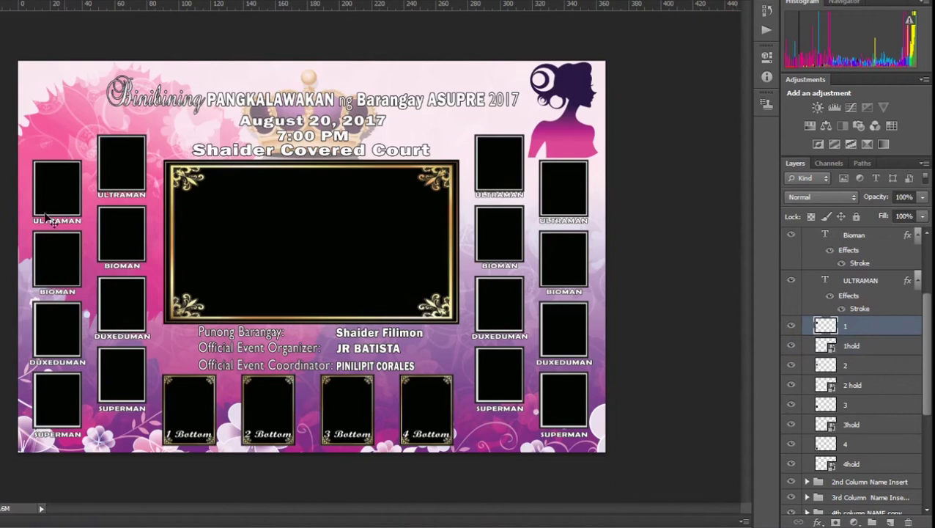
key(ctrl+v)
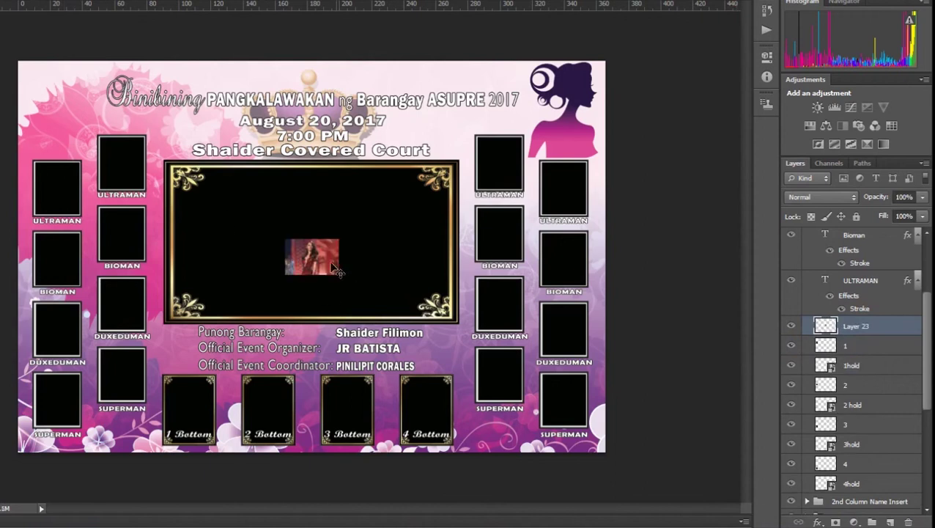
drag(326, 262, 67, 183)
key(ctrl+t)
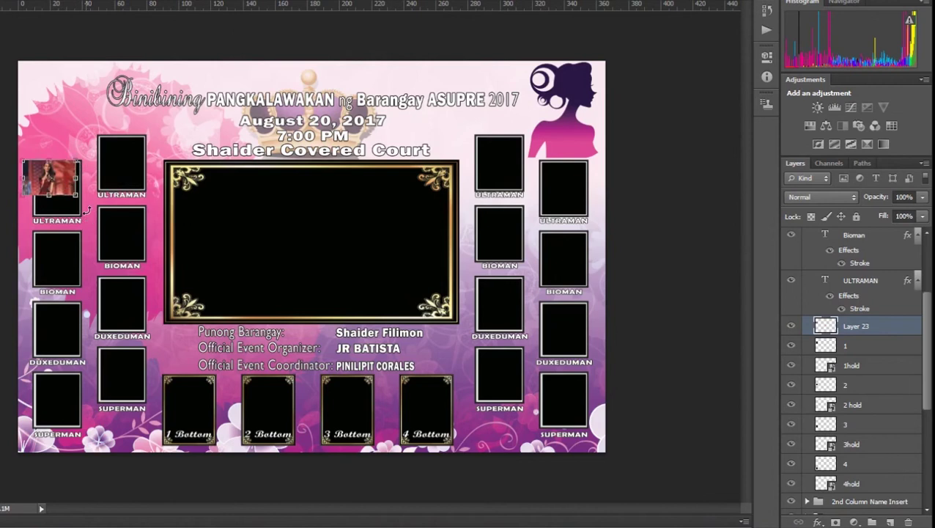
drag(81, 200, 105, 214)
key(Return)
right_click(843, 325)
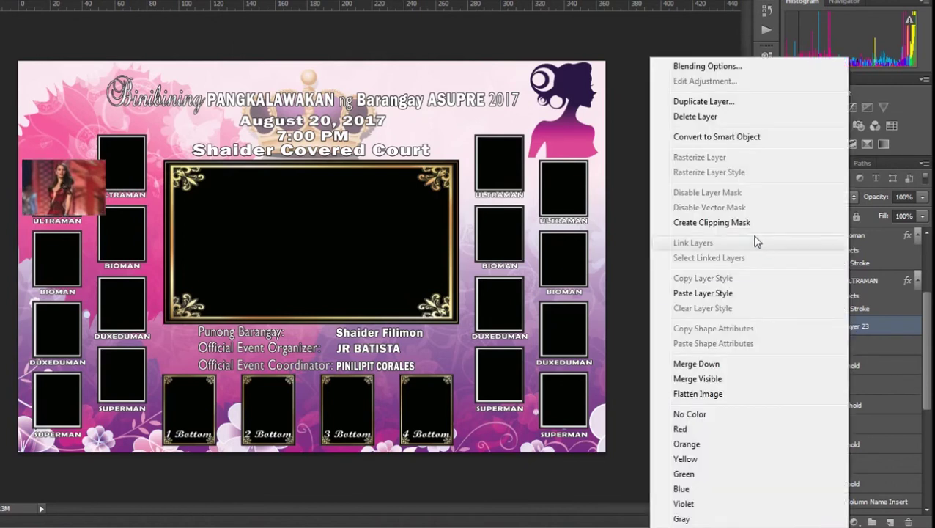
click(733, 222)
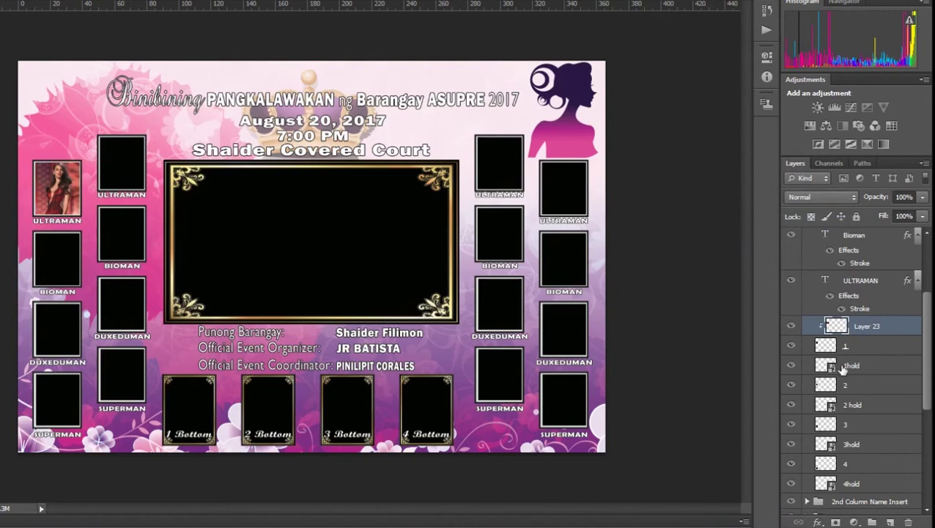
- Collapse 1st column NAME, expand BOTTOM PICTURE and 1 BOTTOM, and select its insert here layer
click(848, 385)
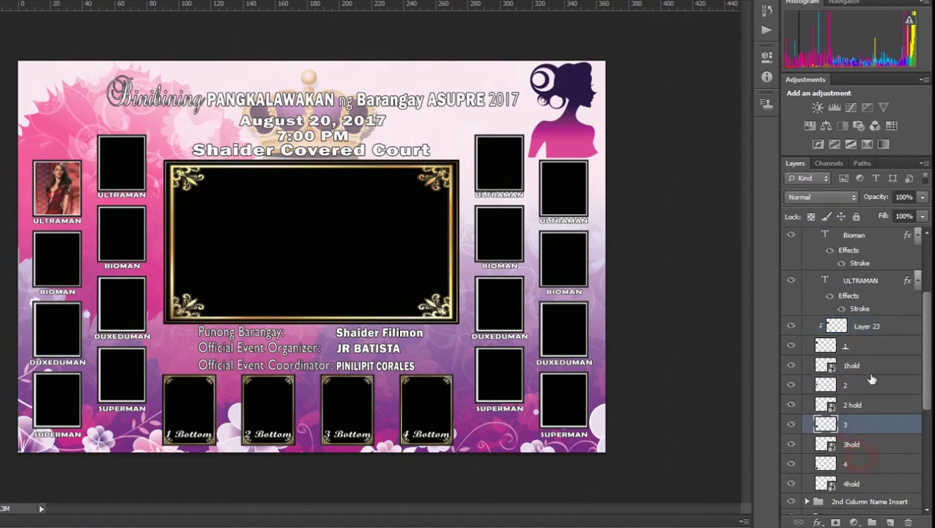
scroll(864, 395, up, 5)
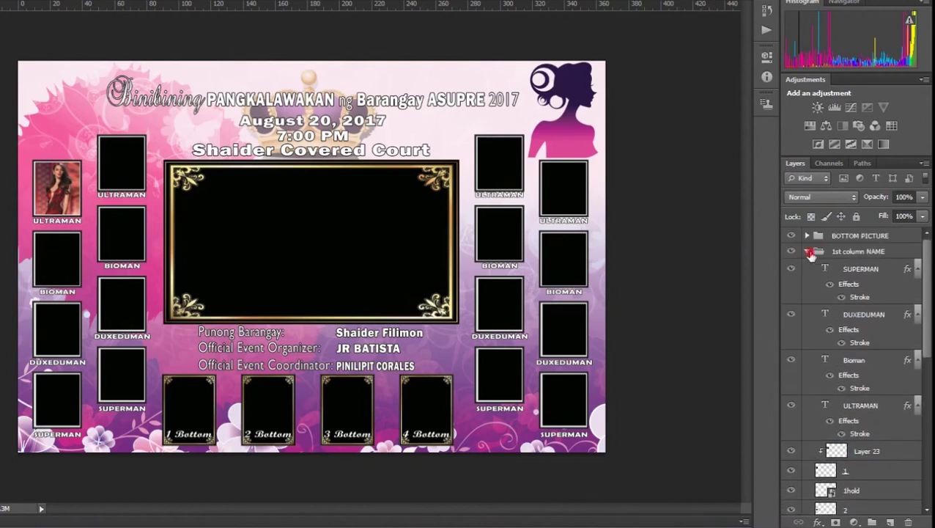
click(809, 252)
click(808, 235)
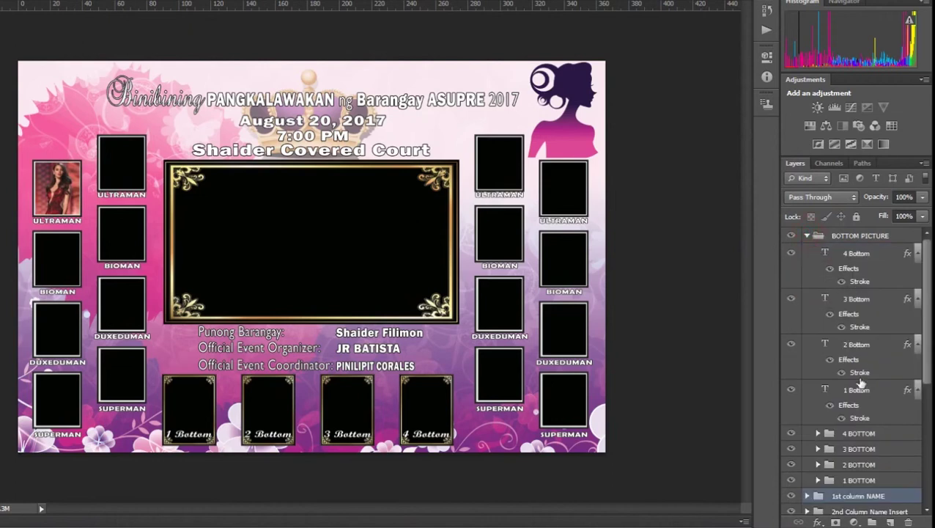
scroll(862, 382, down, 5)
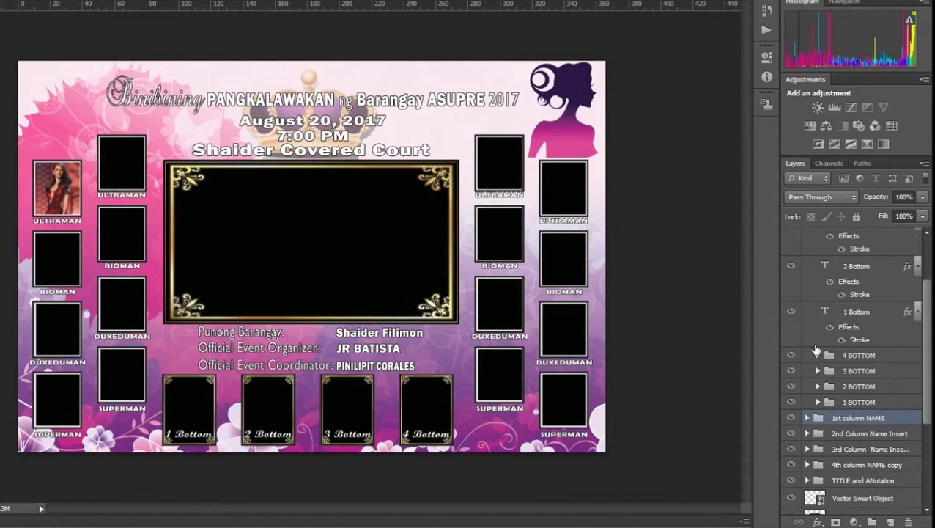
click(819, 402)
scroll(861, 396, down, 3)
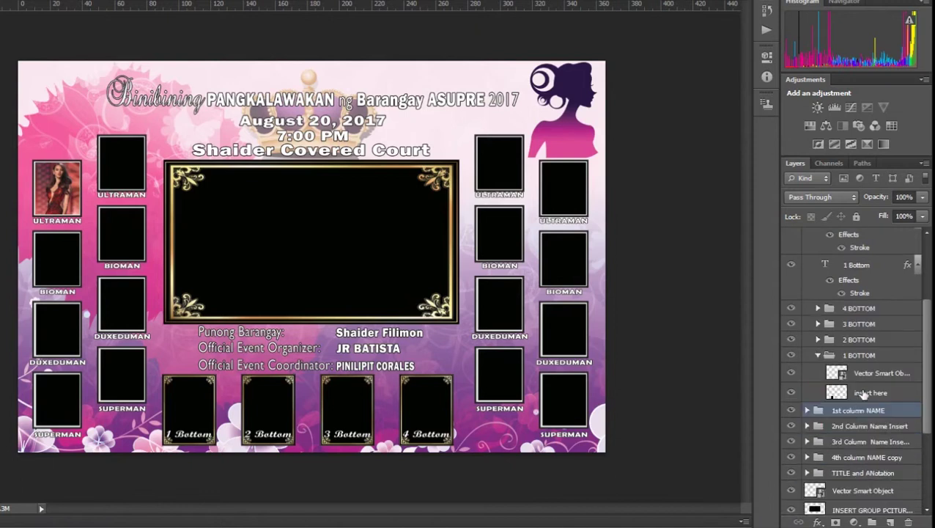
click(873, 394)
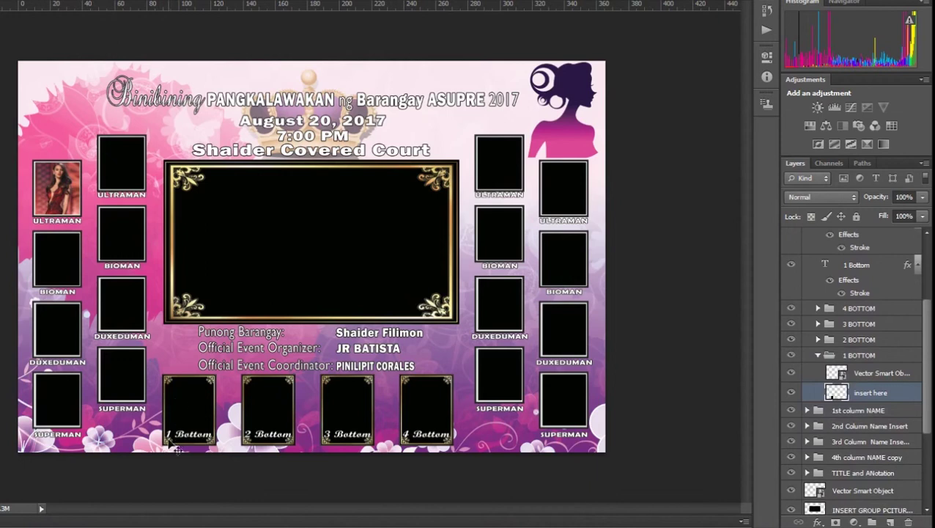
- Paste the photo as Layer 24, clip it to the 1 Bottom frame, and scale it to fill
key(ctrl+v)
drag(314, 258, 189, 393)
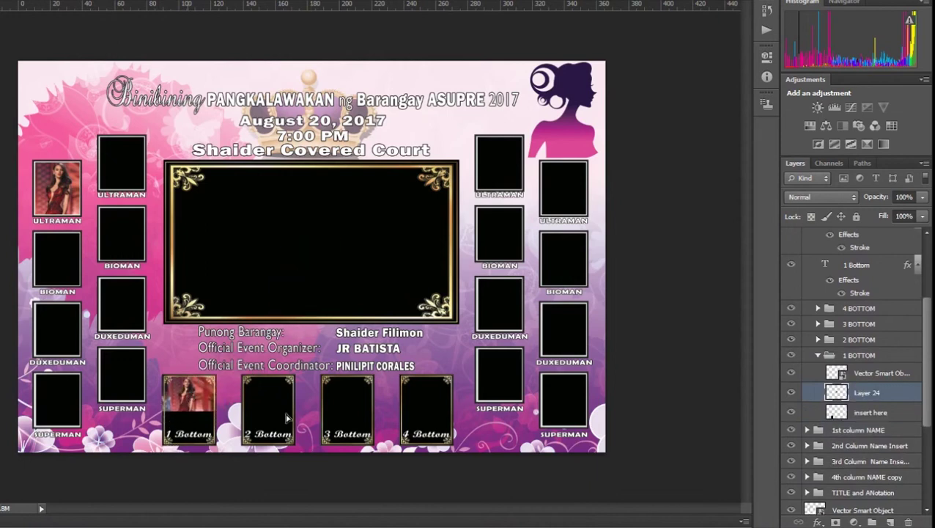
right_click(884, 395)
click(738, 220)
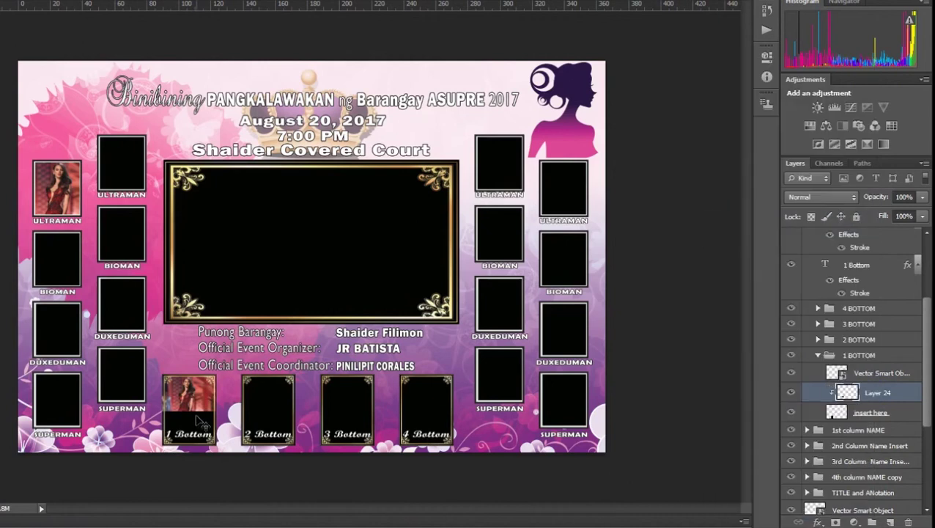
key(ctrl+t)
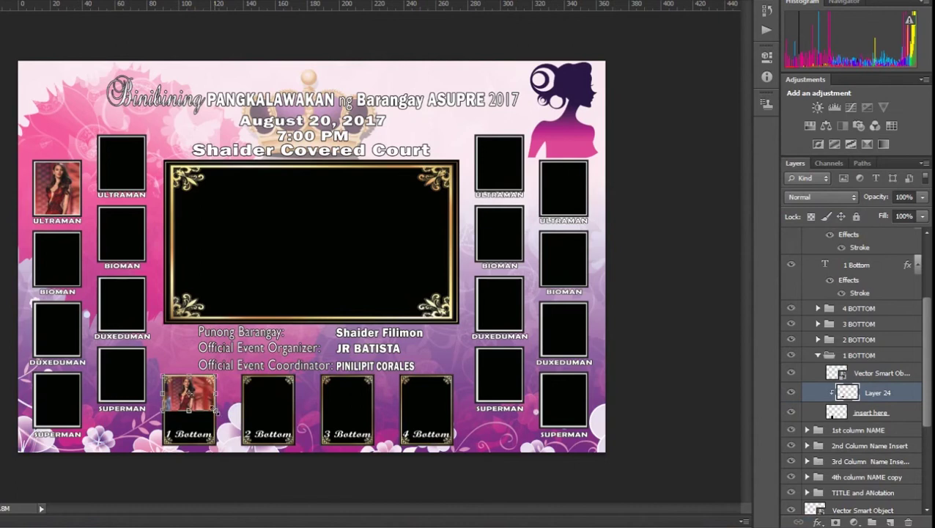
mouse_move(215, 410)
mouse_down()
mouse_move(265, 412)
mouse_move(218, 406)
mouse_up()
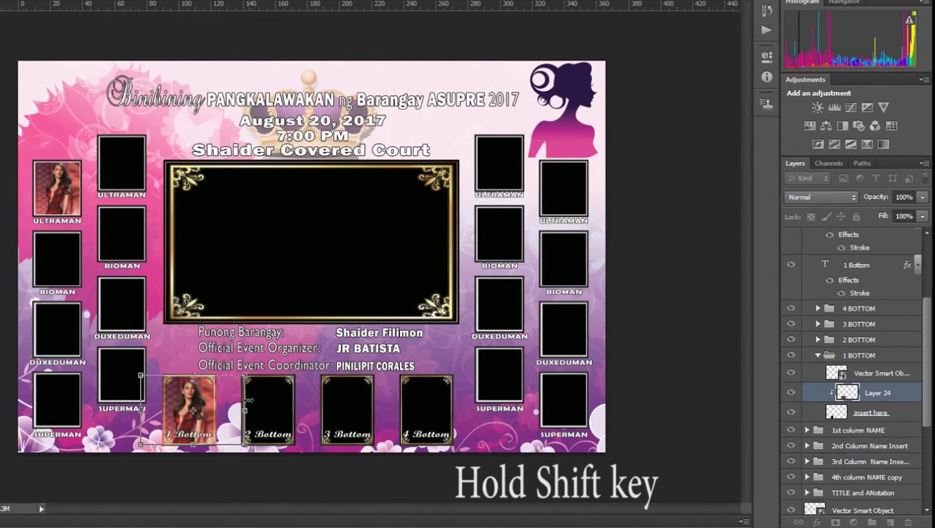
mouse_move(249, 404)
mouse_down()
mouse_move(239, 402)
mouse_move(253, 410)
mouse_up()
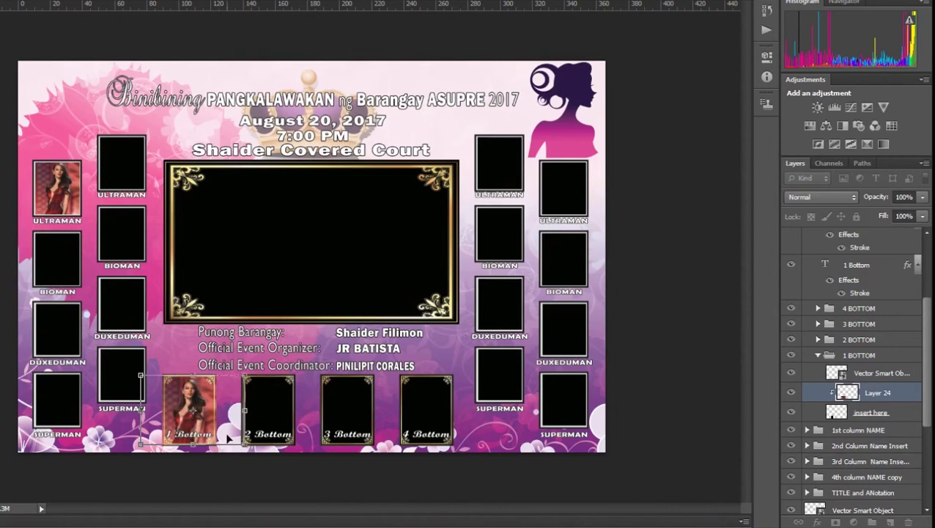
key(Return)
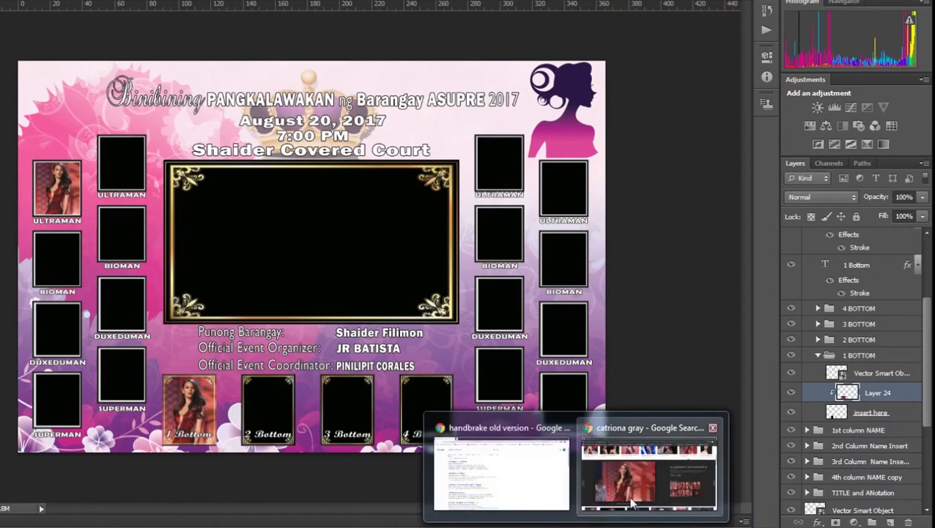
- In Chrome, search Google Images for 'group beauty queen'
click(652, 469)
scroll(411, 207, up, 5)
triple_click(37, 41)
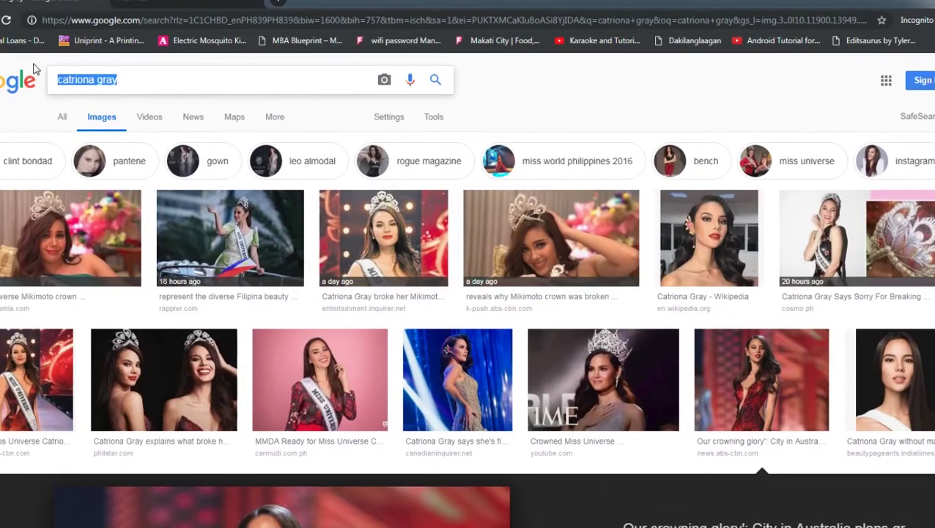
text(gor)
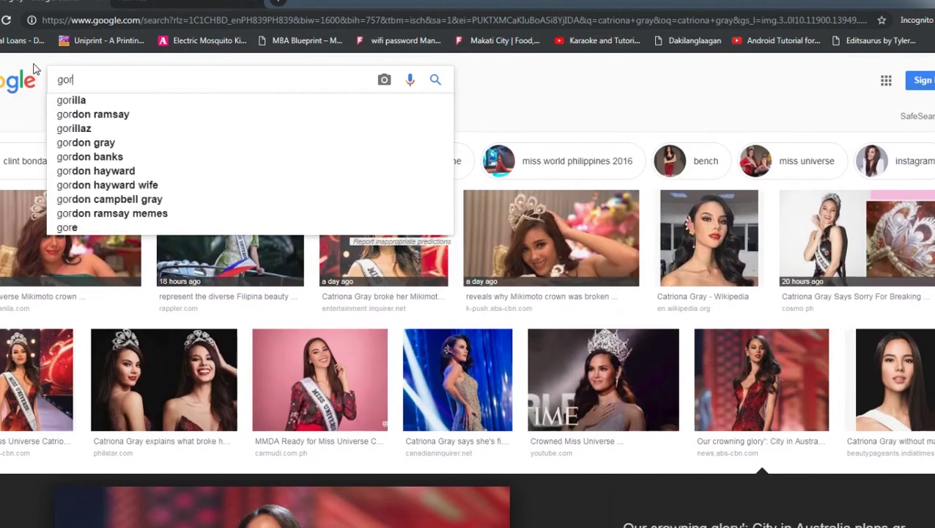
key(BackSpace)
text(r)
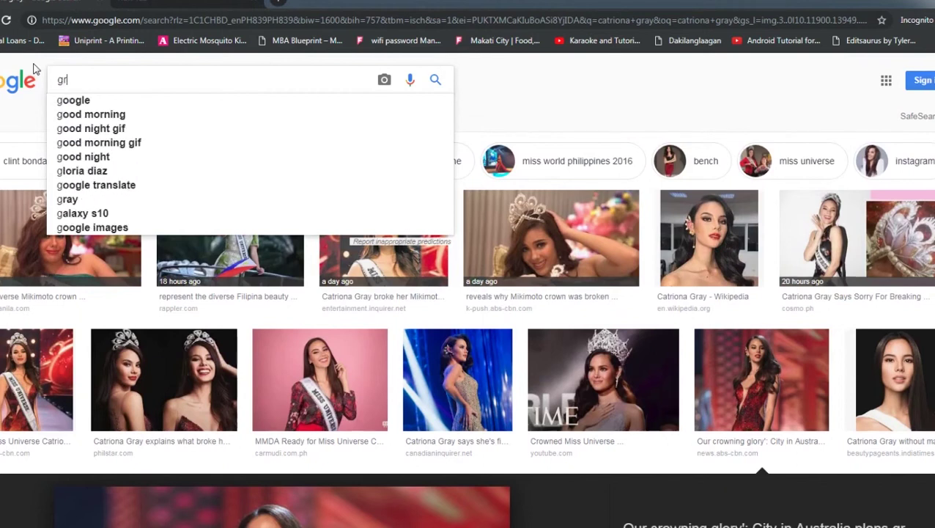
text(oup beauty queen)
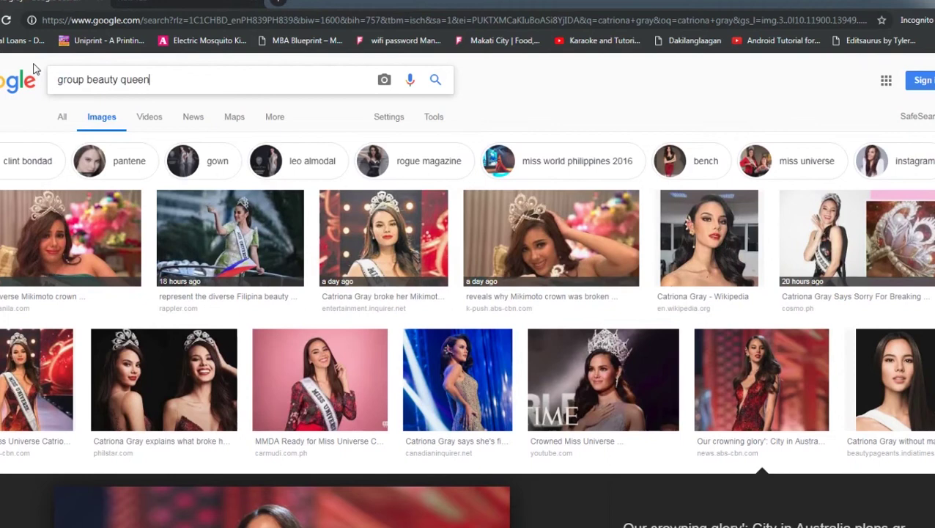
key(Return)
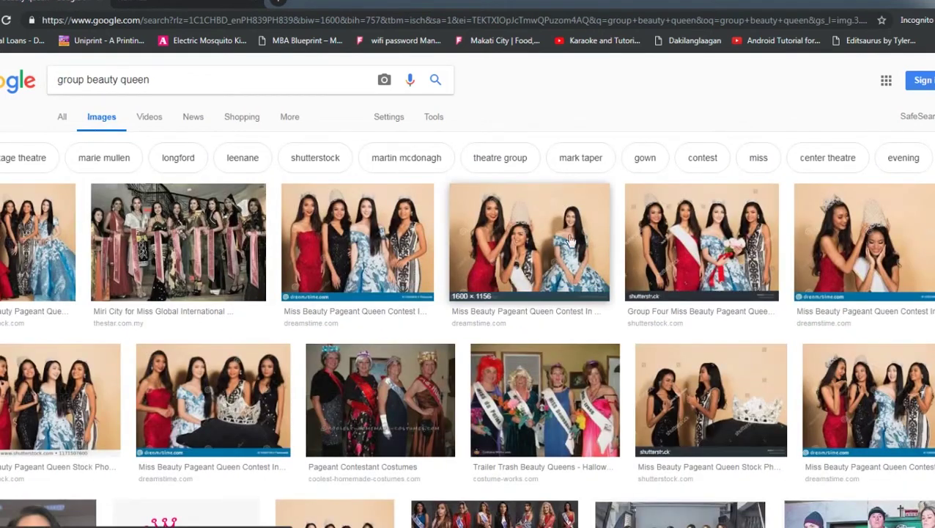
- Open the Miss World 2018 contestants group photo and copy the image
scroll(440, 264, down, 5)
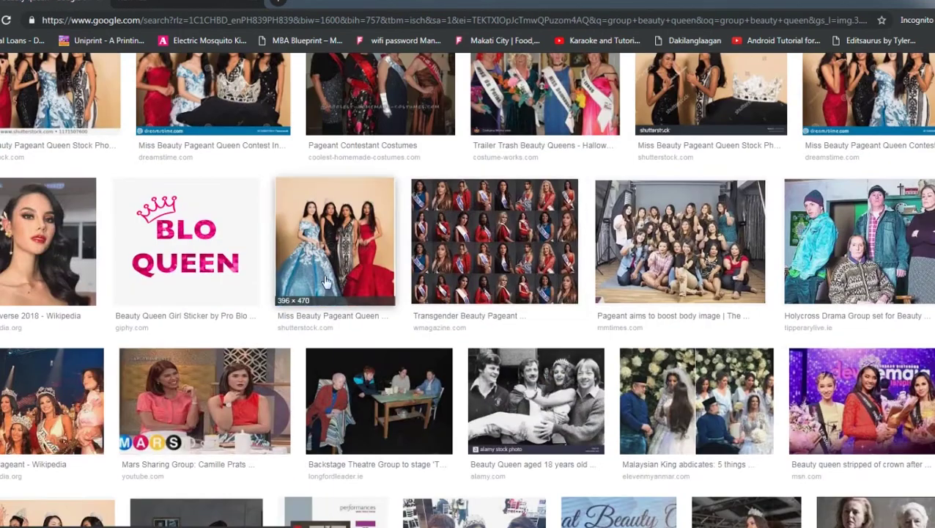
scroll(327, 281, down, 3)
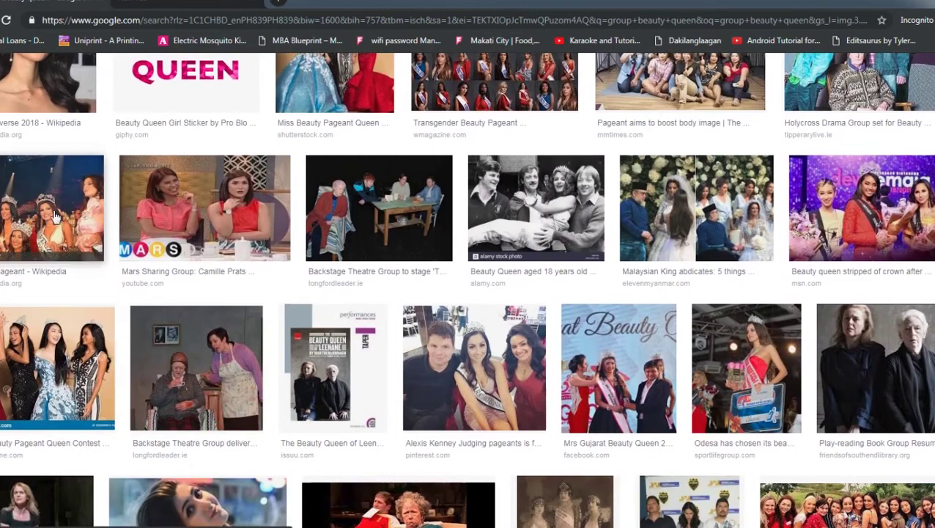
scroll(588, 377, down, 4)
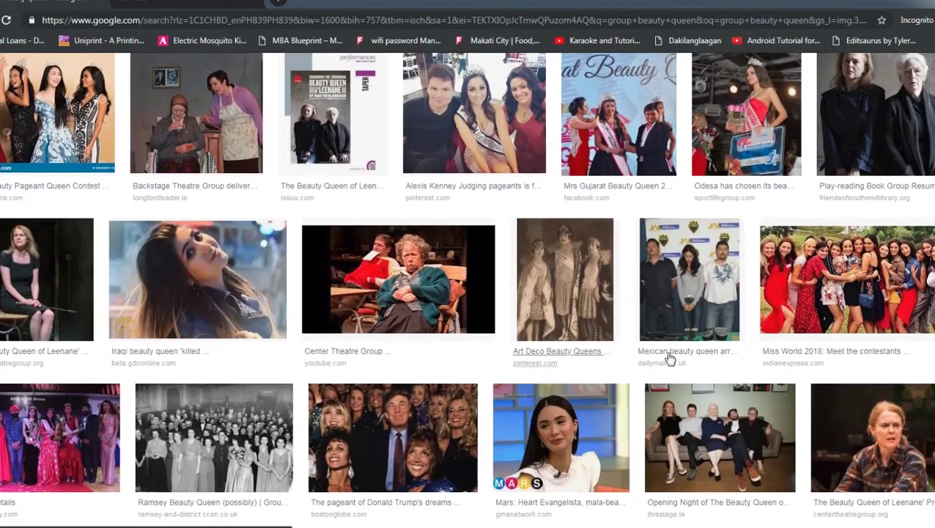
click(863, 275)
right_click(350, 325)
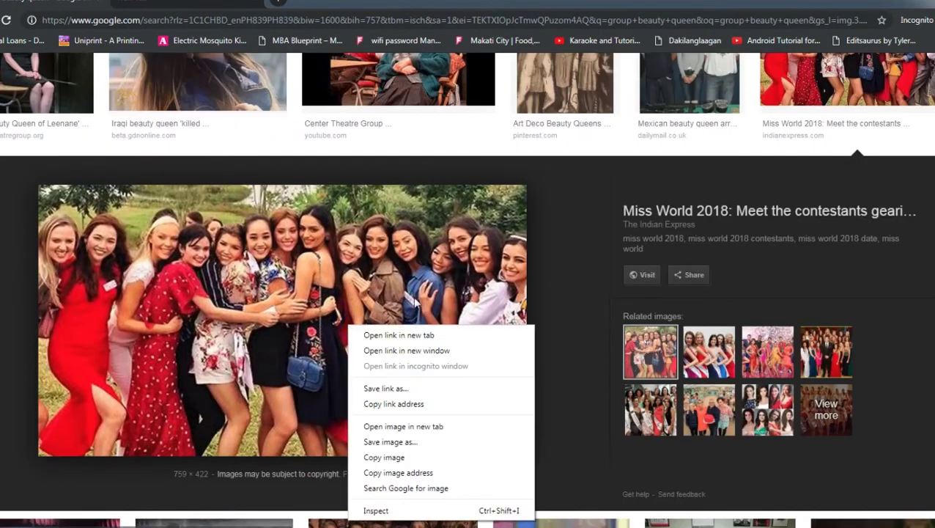
click(386, 458)
- Paste the group photo above the INSERT GROUP PCITURE HERE layer and enlarge it over the center frame
key(alt+Tab)
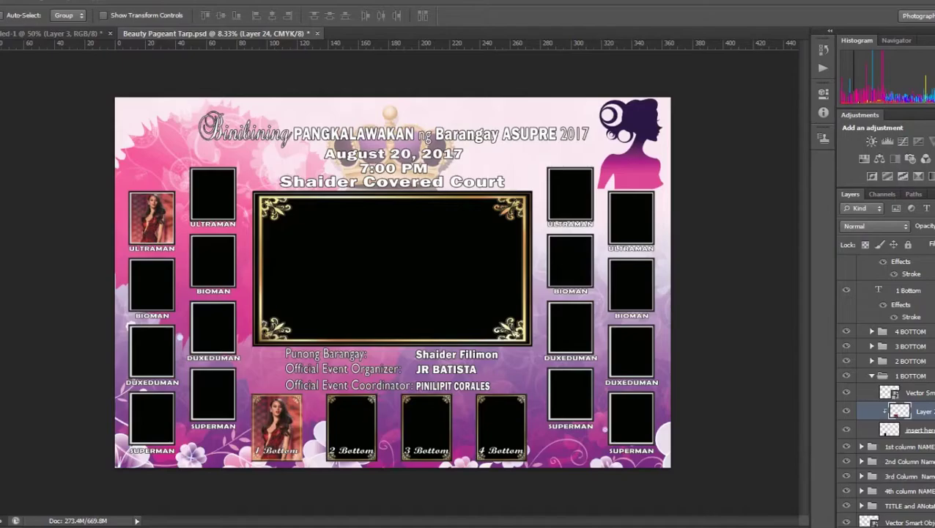
scroll(883, 418, down, 3)
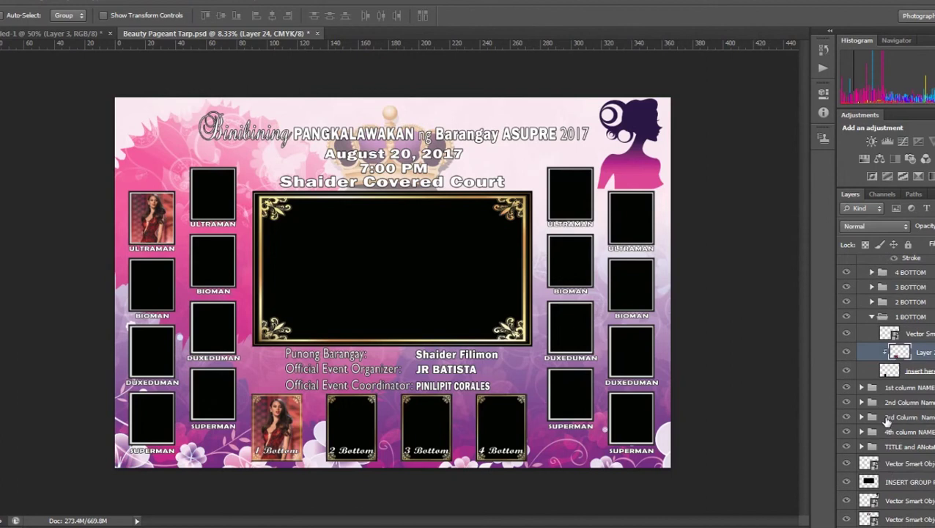
click(897, 438)
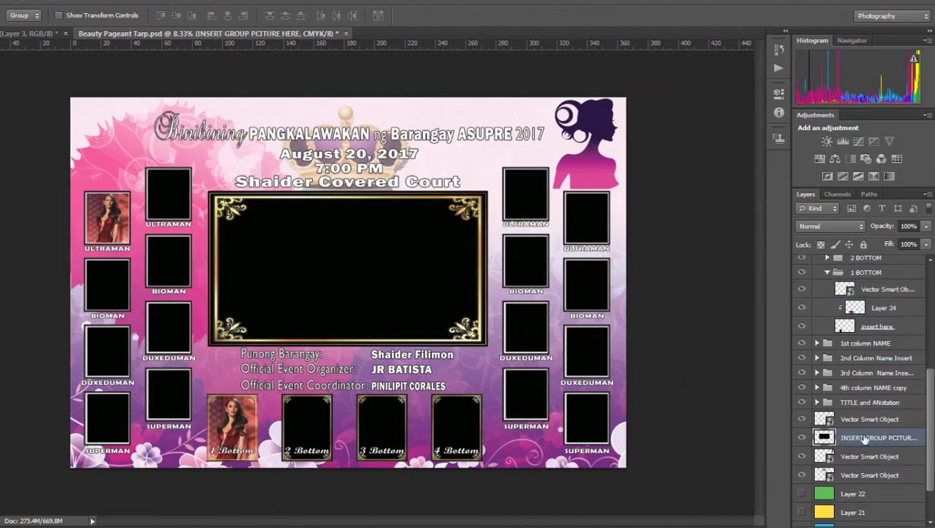
key(ctrl+v)
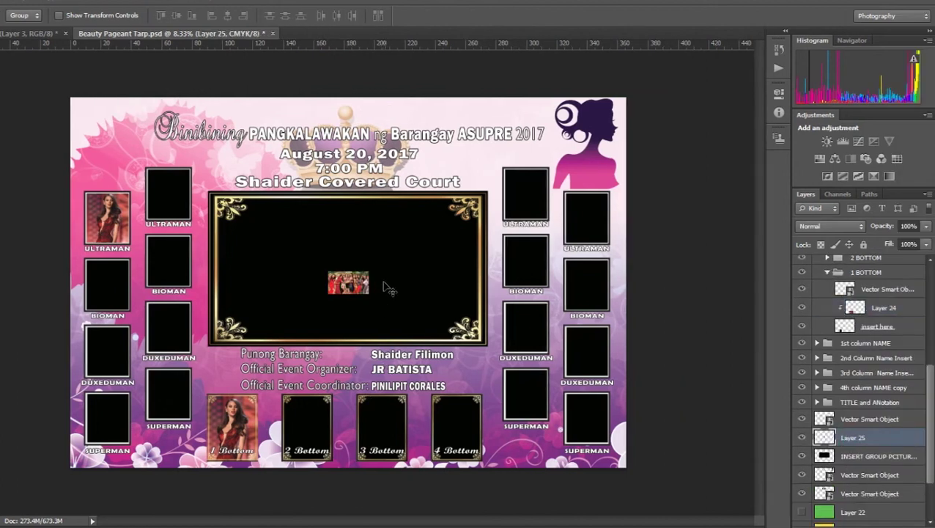
key(ctrl+t)
drag(371, 296, 482, 358)
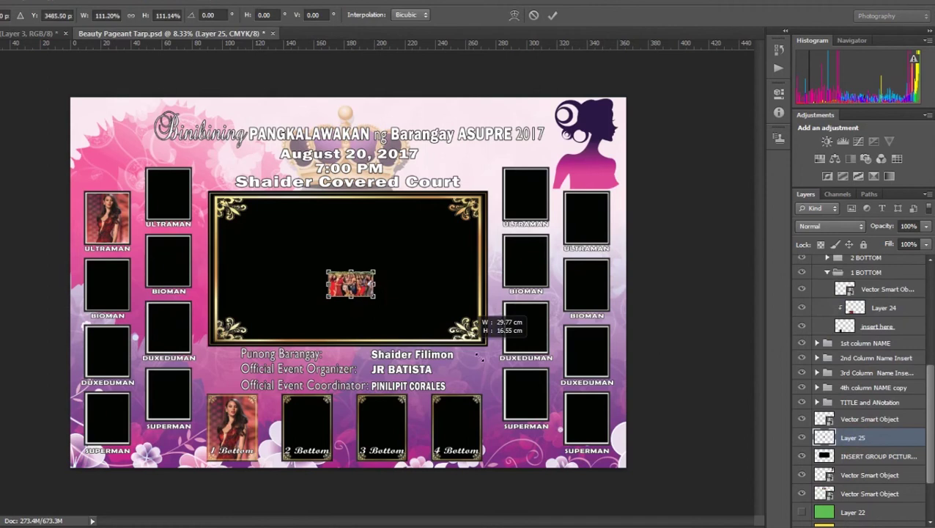
drag(326, 269, 206, 175)
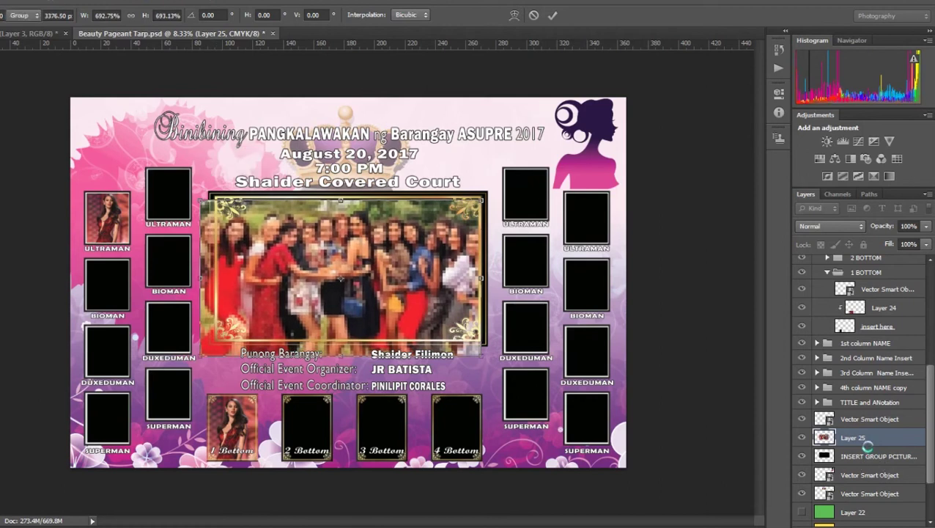
- Clip the group photo to the center frame, nudge it right, and shrink it slightly to fit
right_click(856, 438)
click(817, 146)
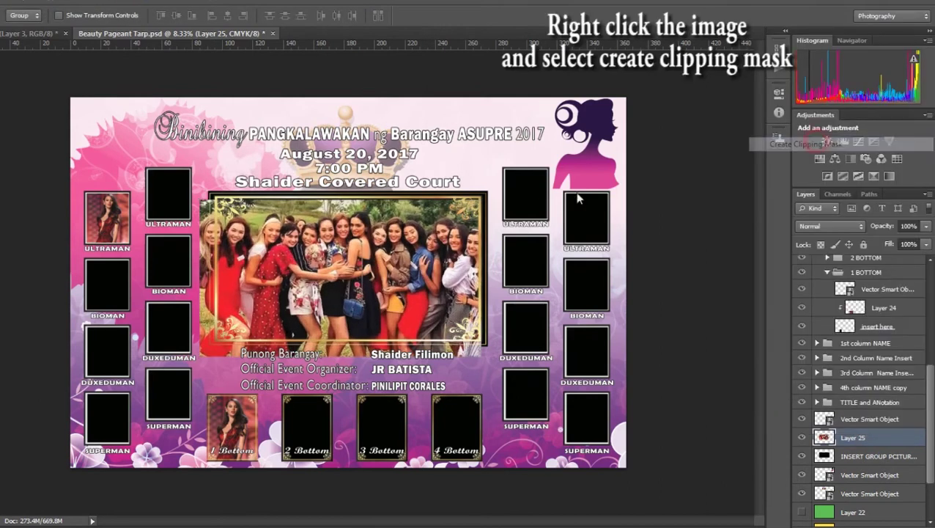
drag(381, 287, 388, 284)
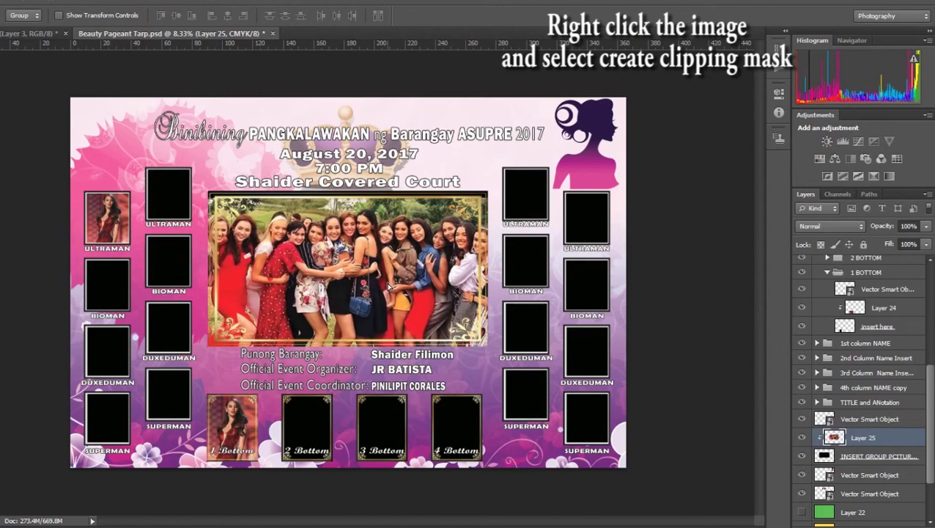
key(ctrl+t)
drag(486, 356, 478, 348)
drag(209, 345, 214, 342)
key(Return)
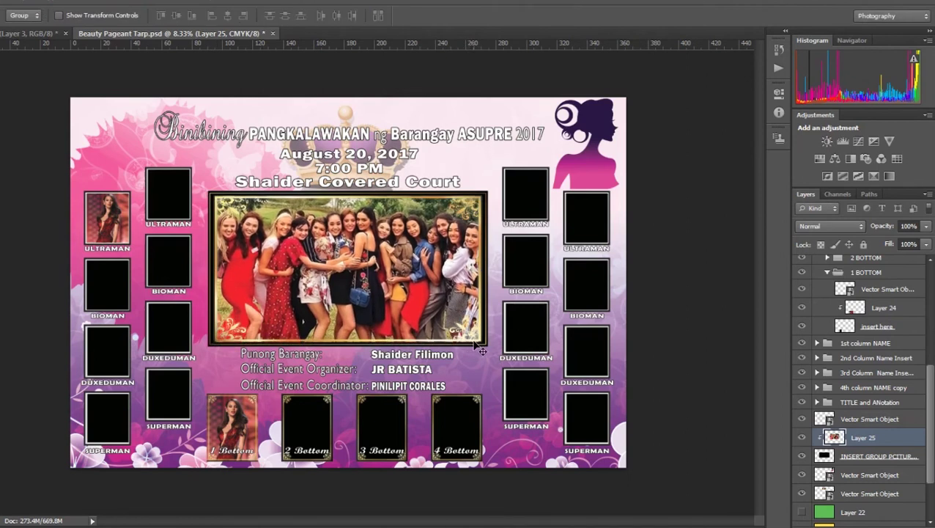